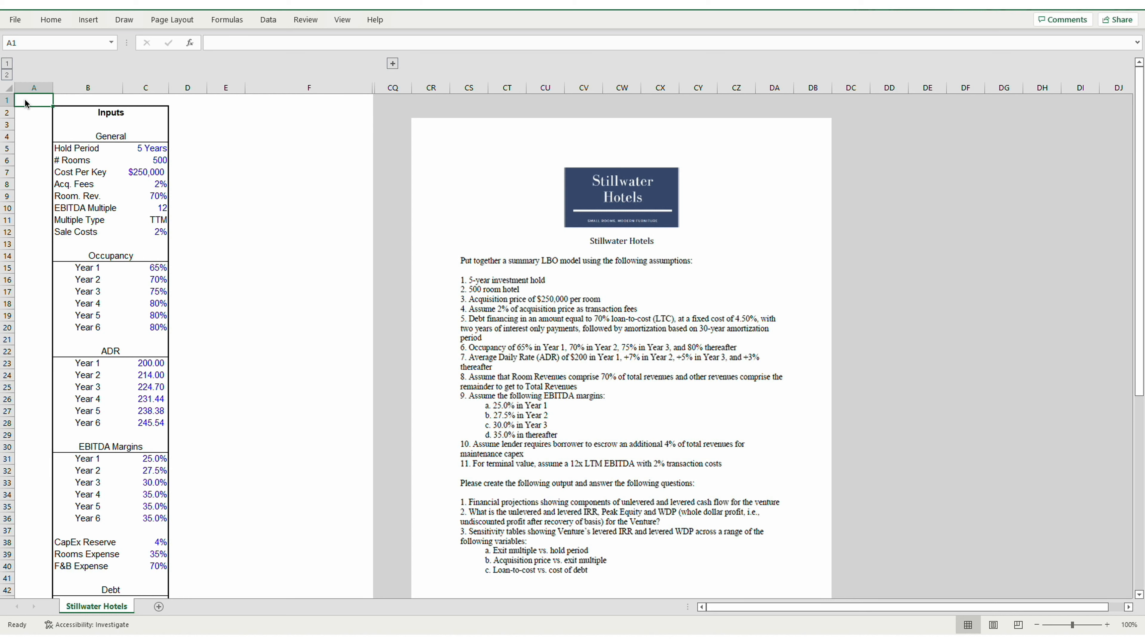
Step: Expand the collapsed ribbon and set the worksheet zoom to a custom 85%
{"action": "key", "text": "ctrl+F1"}
{"action": "key", "text": "alt+w"}
{"action": "key", "text": "q"}
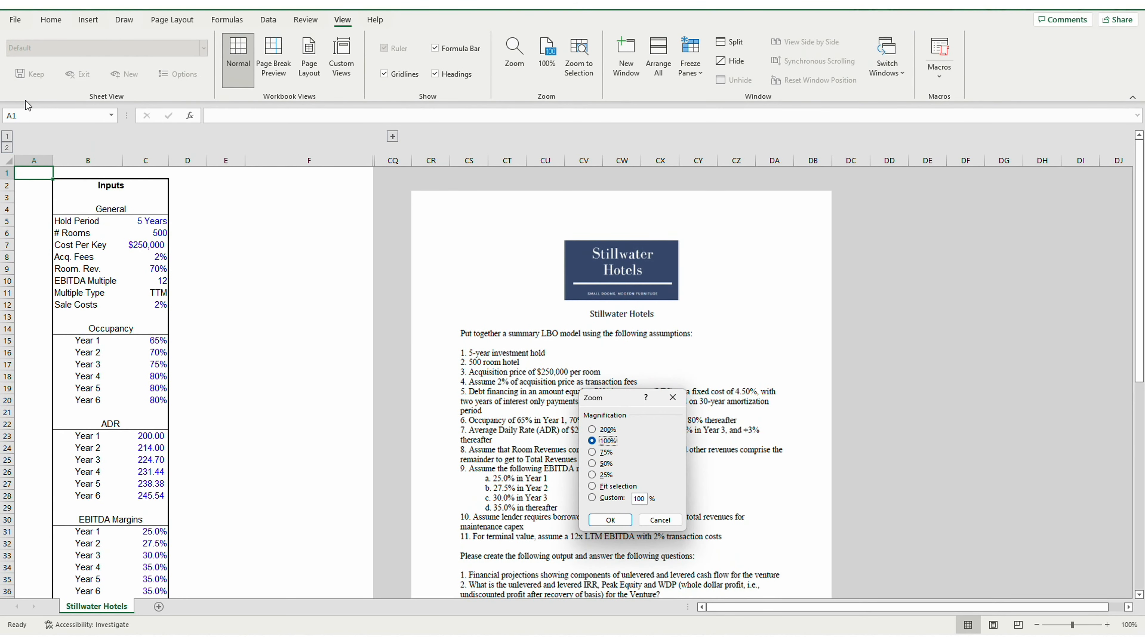
{"action": "key", "text": "alt+c"}
{"action": "type", "text": "85"}
{"action": "key", "text": "Return"}
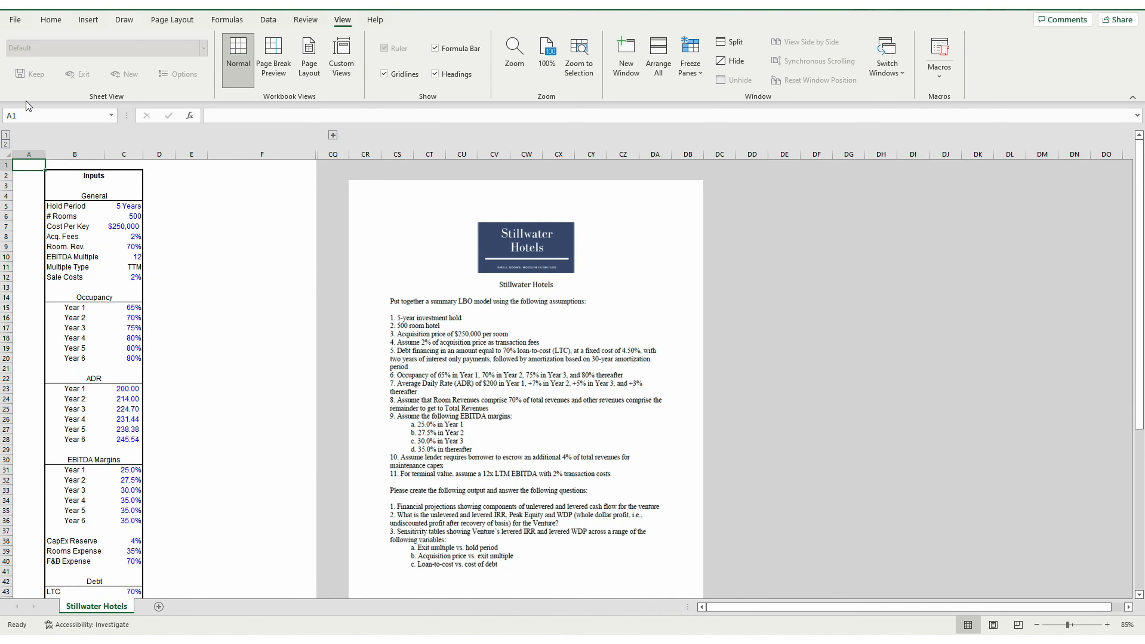
Step: Select the entire Stillwater Hotels sheet and unhide all of its hidden columns
{"action": "key", "text": "shift+Right"}
{"action": "key", "text": "shift+Down"}
{"action": "key", "text": "Right"}
{"action": "key", "text": "Right"}
{"action": "key", "text": "Right"}
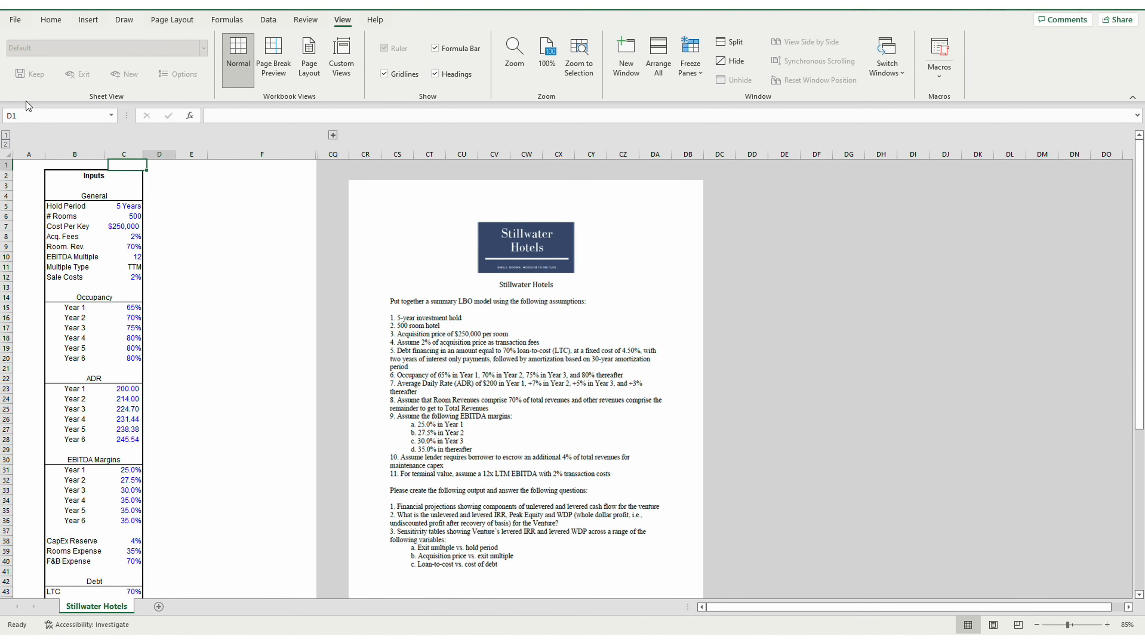
{"action": "key", "text": "shift+Left"}
{"action": "key", "text": "shift+Down"}
{"action": "key", "text": "ctrl+a"}
{"action": "key", "text": "alt"}
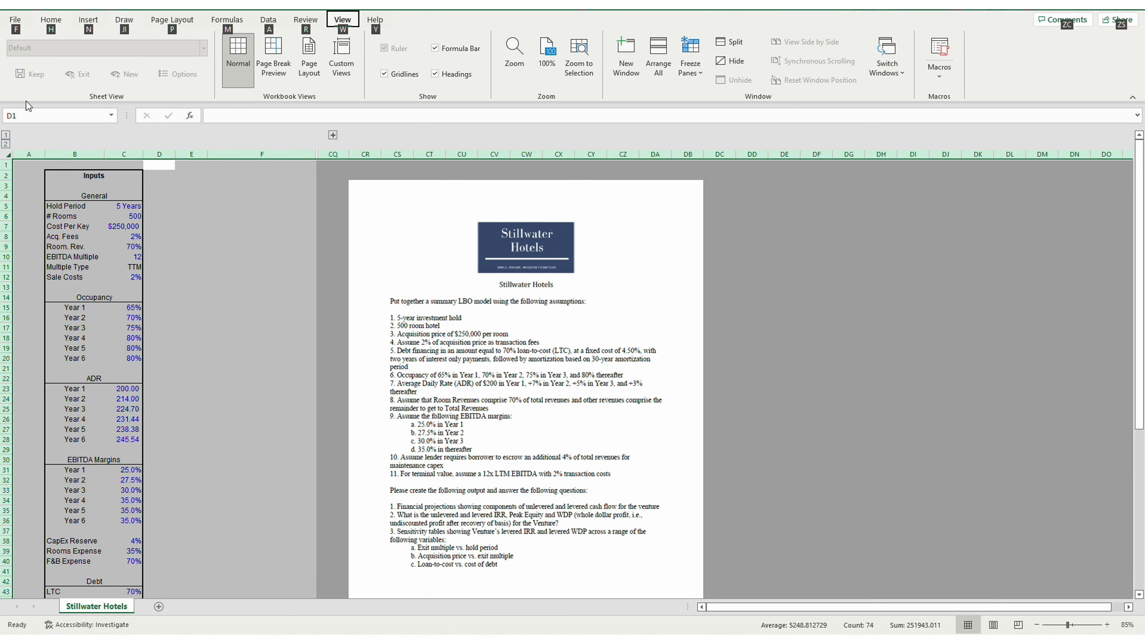
{"action": "key", "text": "h"}
{"action": "key", "text": "o"}
{"action": "key", "text": "u"}
{"action": "key", "text": "l"}
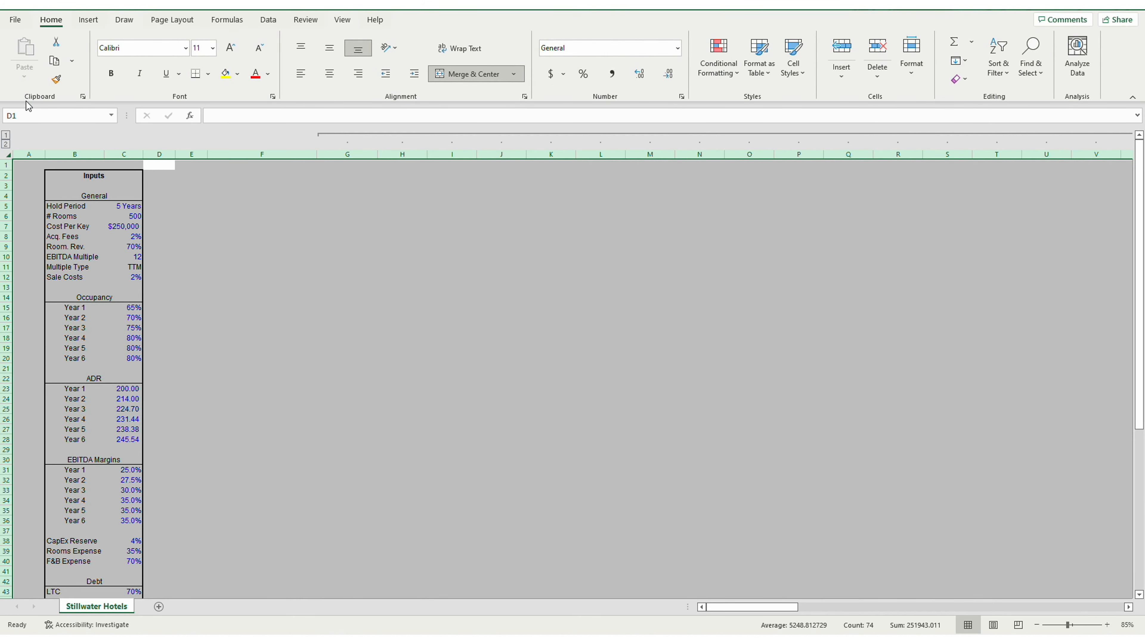
Step: Start the month row with the label Month in F4, 0 in G4 and 1 in H4
{"action": "key", "text": "Down"}
{"action": "key", "text": "Right"}
{"action": "key", "text": "Right"}
{"action": "key", "text": "Down"}
{"action": "key", "text": "Down"}
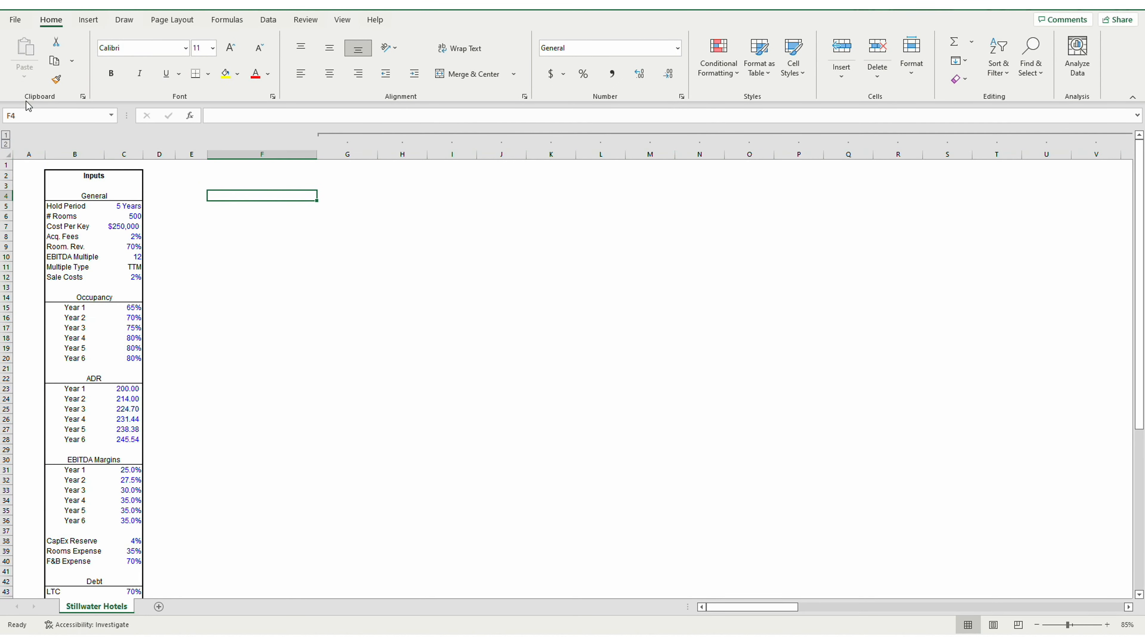
{"action": "type", "text": "Month"}
{"action": "key", "text": "Right"}
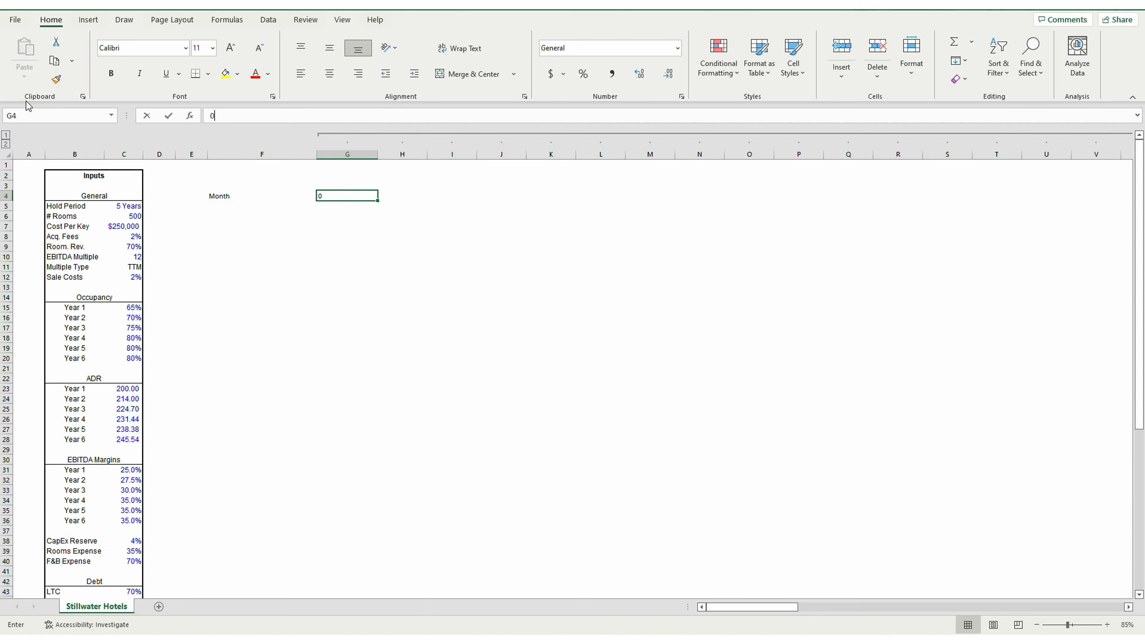
{"action": "type", "text": "0"}
{"action": "key", "text": "Right"}
{"action": "type", "text": "1"}
{"action": "key", "text": "ctrl+Return"}
{"action": "key", "text": "ctrl+c"}
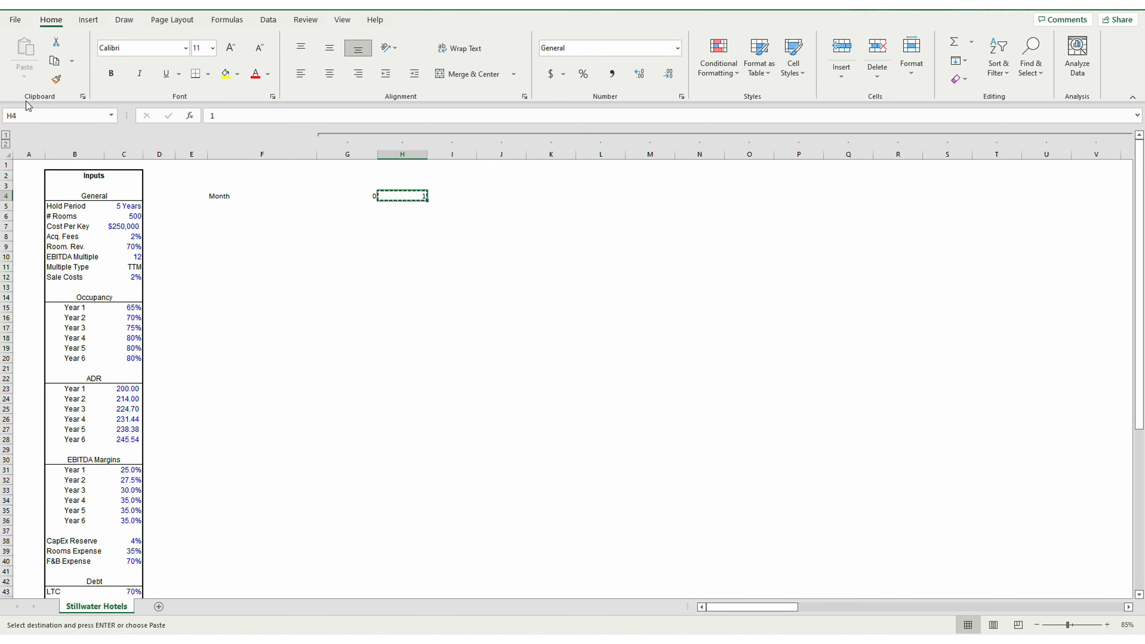
Step: Fill row 4 from H4 rightward with a linear series, step value 1 and stop value 84
{"action": "key", "text": "ctrl+shift+Right"}
{"action": "key", "text": "alt+h"}
{"action": "key", "text": "f"}
{"action": "key", "text": "i"}
{"action": "key", "text": "s"}
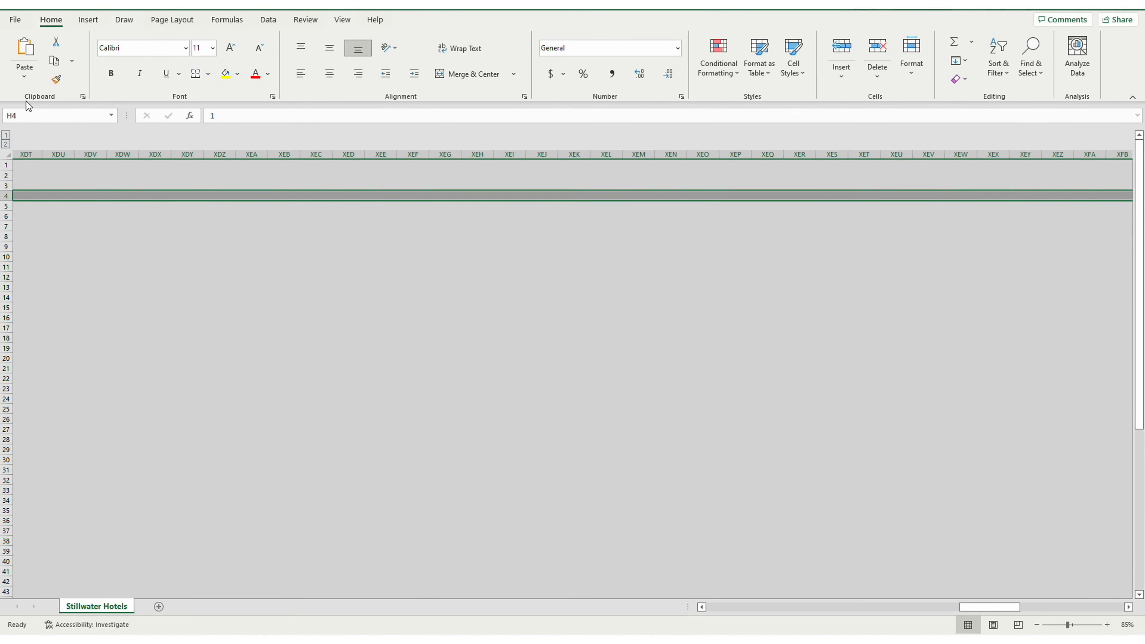
{"action": "key", "text": "Tab"}
{"action": "type", "text": "60"}
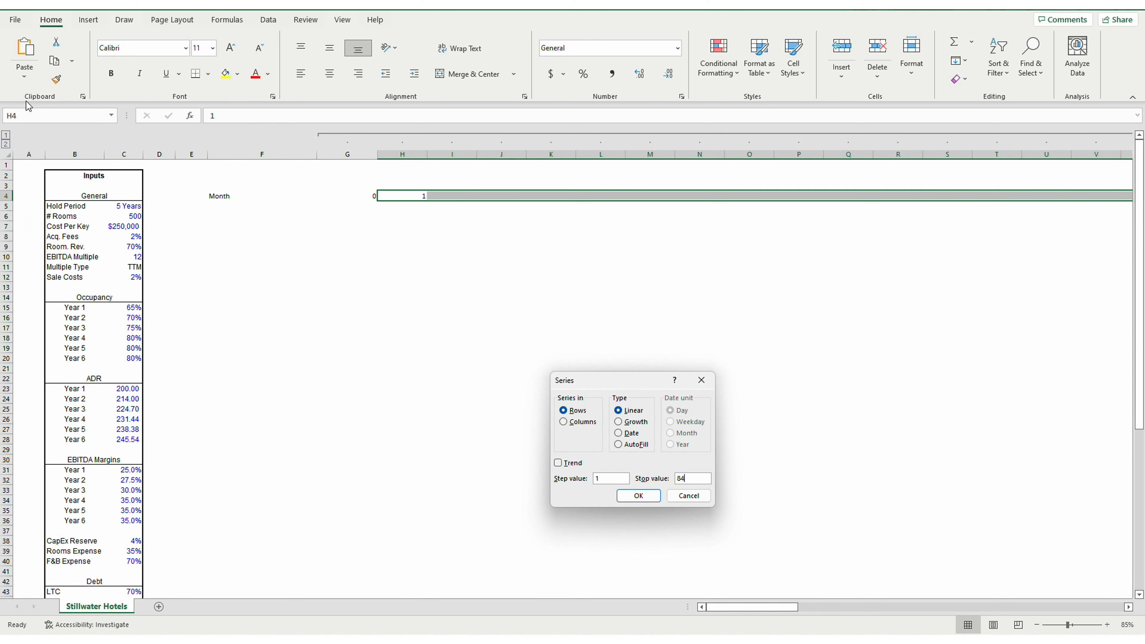
{"action": "key", "text": "Return"}
{"action": "key", "text": "Up"}
{"action": "key", "text": "Left"}
{"action": "key", "text": "Left"}
{"action": "key", "text": "Right"}
{"action": "key", "text": "Right"}
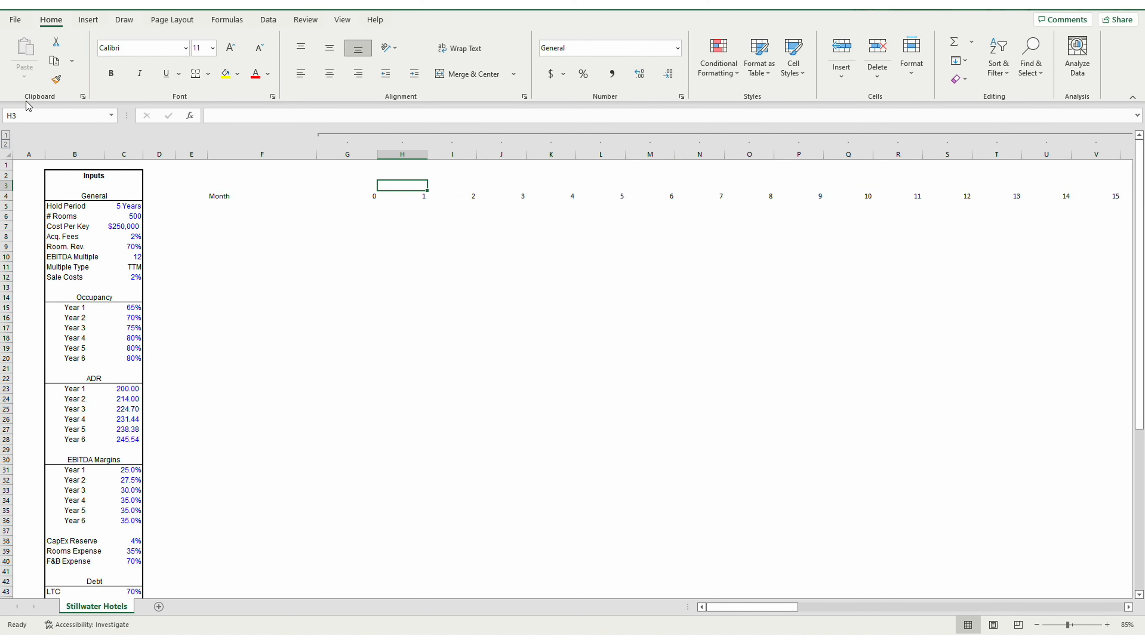
{"action": "key", "text": "Down"}
{"action": "key", "text": "Left"}
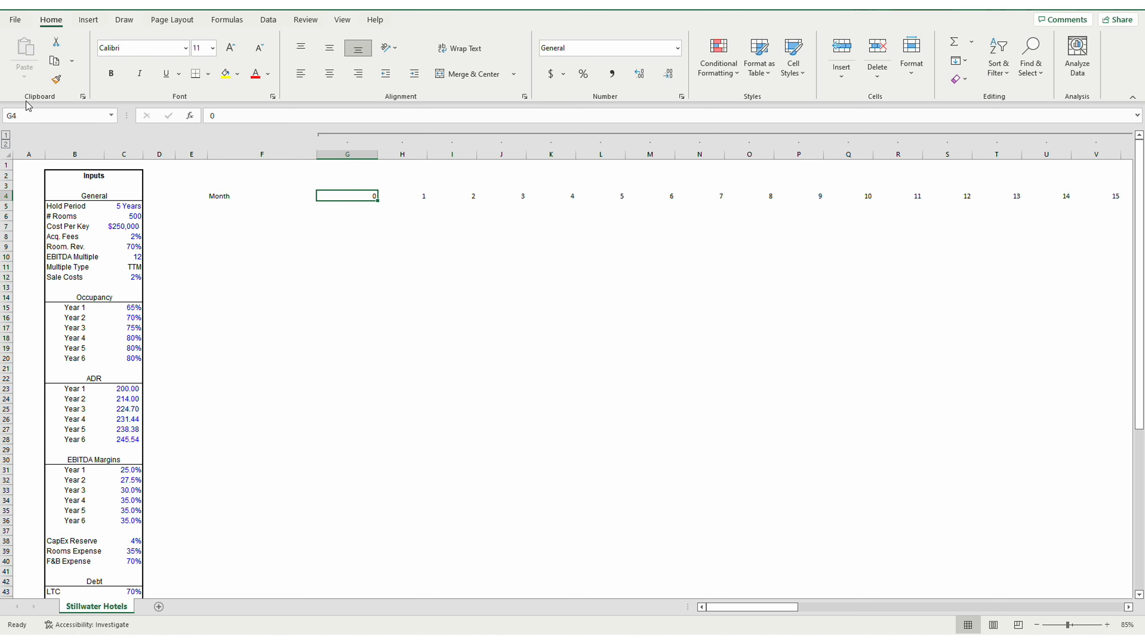
Step: Enter an x marker in CN4, just past month 84, and copy it into CN2 and CN3
{"action": "key", "text": "ctrl+Right"}
{"action": "key", "text": "Right"}
{"action": "type", "text": "x"}
{"action": "key", "text": "Return"}
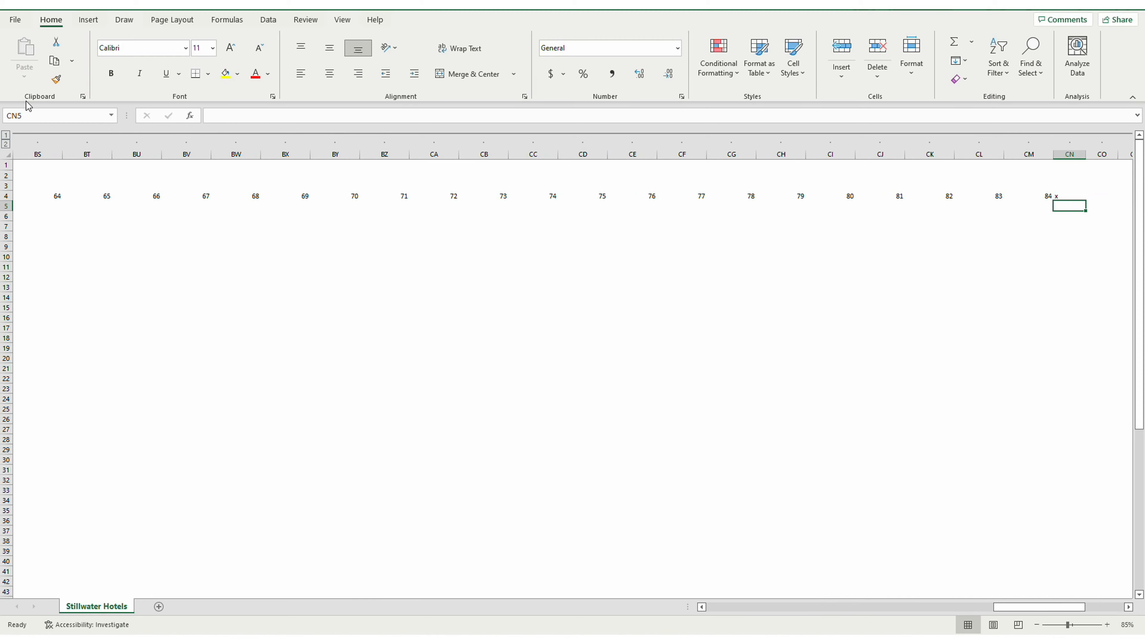
{"action": "key", "text": "Up"}
{"action": "key", "text": "ctrl+c"}
{"action": "key", "text": "Up"}
{"action": "key", "text": "Up"}
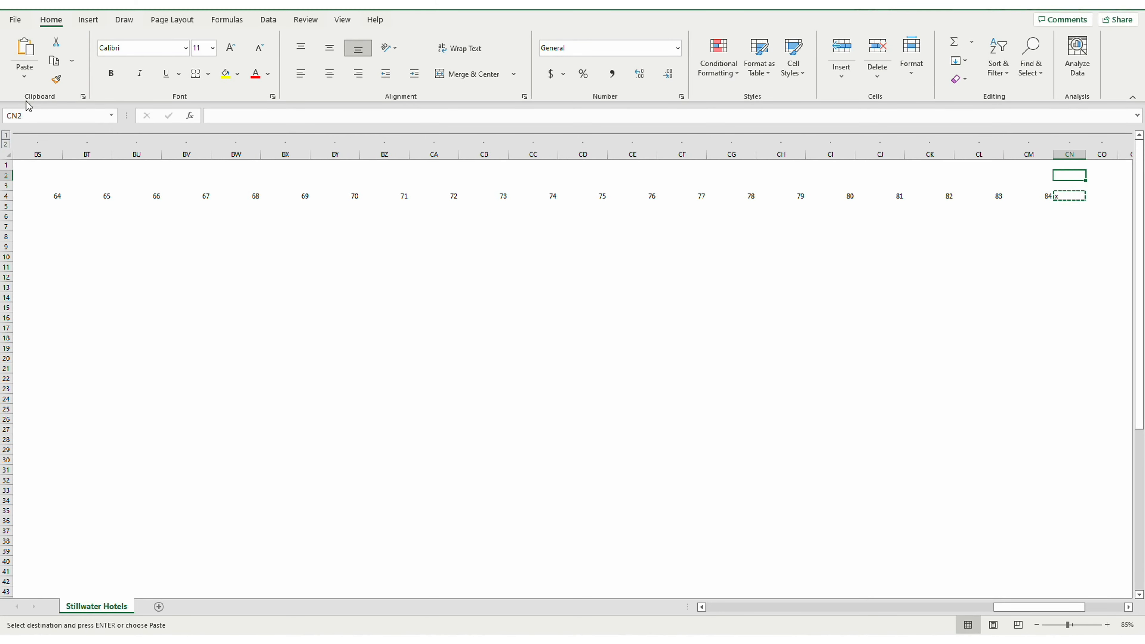
{"action": "key", "text": "Down"}
{"action": "key", "text": "Down"}
{"action": "key", "text": "shift+Up"}
{"action": "key", "text": "shift+Up"}
{"action": "key", "text": "ctrl+v"}
{"action": "key", "text": "Down"}
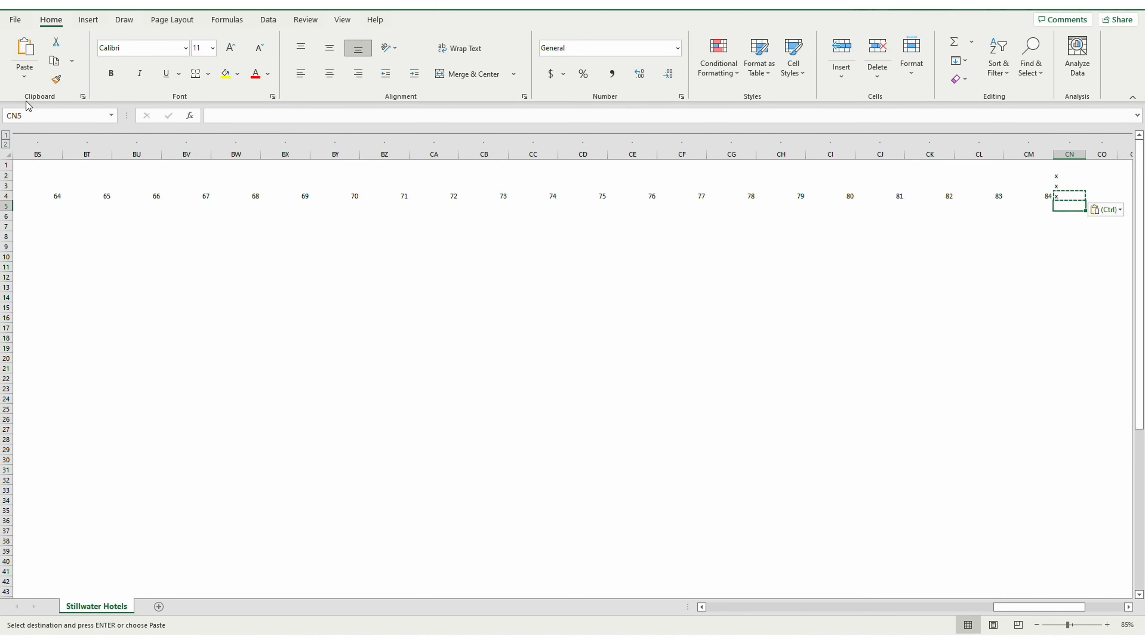
Step: Copy the x marker down column CN from row 4 through row 62
{"action": "key", "text": "Up"}
{"action": "key", "text": "shift+Down"}
{"action": "key", "text": "shift+Down"}
{"action": "key", "text": "shift+Down"}
{"action": "key", "text": "shift+Down"}
{"action": "key", "text": "shift+Down"}
{"action": "key", "text": "shift+Down"}
{"action": "key", "text": "shift+Down"}
{"action": "key", "text": "shift+Down"}
{"action": "key", "text": "shift+Down"}
{"action": "key", "text": "shift+Down"}
{"action": "key", "text": "shift+Down"}
{"action": "key", "text": "shift+Down"}
{"action": "key", "text": "shift+Down"}
{"action": "key", "text": "shift+Down"}
{"action": "key", "text": "shift+Down"}
{"action": "key", "text": "shift+Down"}
{"action": "key", "text": "shift+Down"}
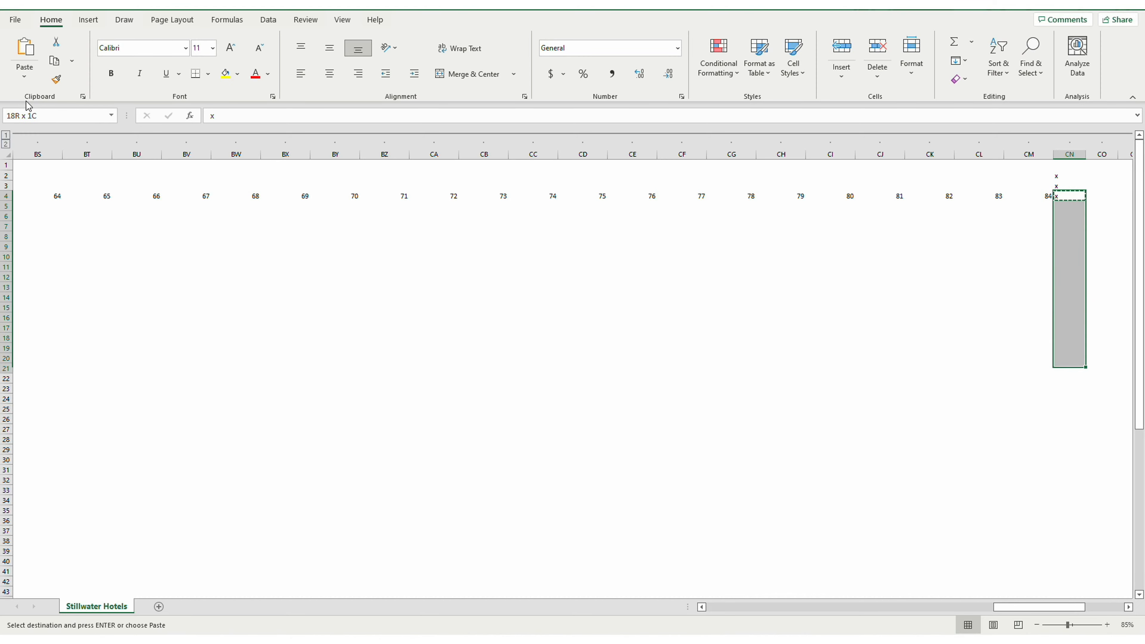
{"action": "key", "text": "shift+Down"}
{"action": "key", "text": "shift+Down"}
{"action": "key", "text": "shift+Down"}
{"action": "key", "text": "shift+Down"}
{"action": "key", "text": "shift+Down"}
{"action": "key", "text": "shift+Down"}
{"action": "key", "text": "shift+Down"}
{"action": "key", "text": "shift+Down"}
{"action": "key", "text": "shift+Down"}
{"action": "key", "text": "shift+Down"}
{"action": "key", "text": "shift+Down"}
{"action": "key", "text": "shift+Down"}
{"action": "key", "text": "shift+Down"}
{"action": "key", "text": "shift+Down"}
{"action": "key", "text": "shift+Down"}
{"action": "key", "text": "shift+Down"}
{"action": "key", "text": "shift+Down"}
{"action": "key", "text": "shift+Down"}
{"action": "key", "text": "shift+Down"}
{"action": "key", "text": "shift+Down"}
{"action": "key", "text": "Return"}
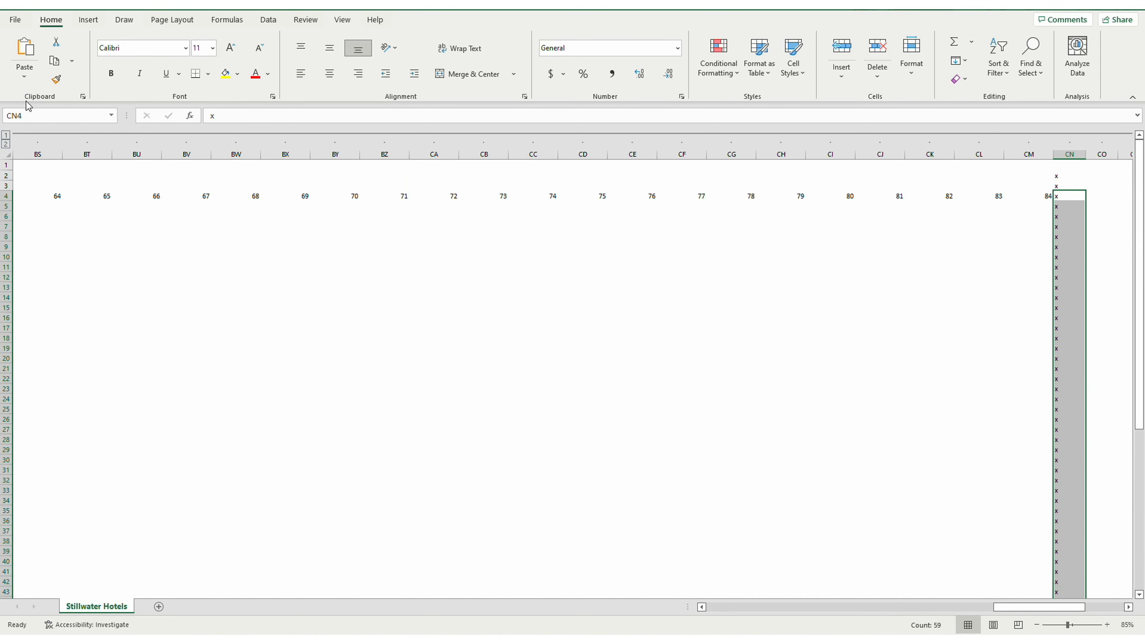
Step: Add a Year row above Month, with the label Year in F3 and 0 in G3
{"action": "key", "text": "ctrl+Home"}
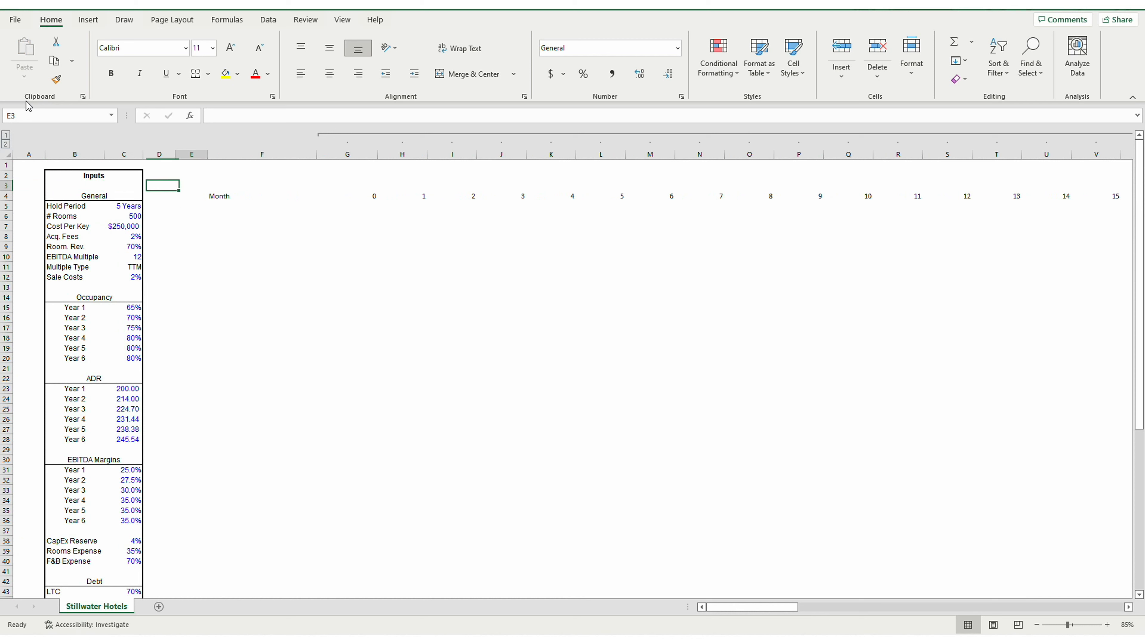
{"action": "key", "text": "Right"}
{"action": "type", "text": "Year"}
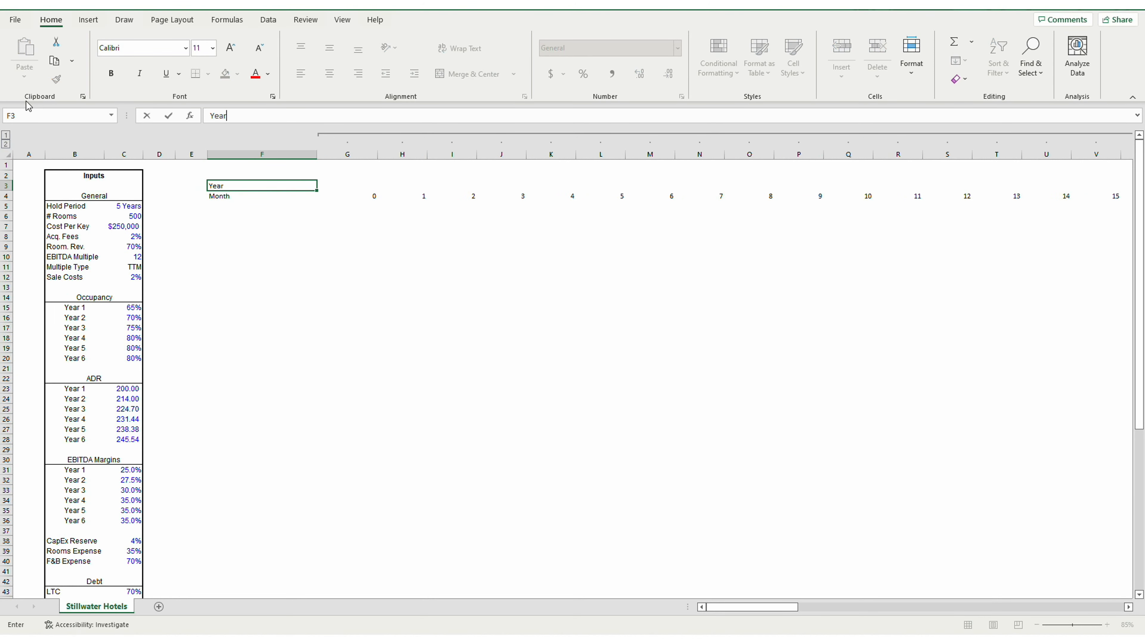
{"action": "key", "text": "Right"}
{"action": "type", "text": "0"}
{"action": "key", "text": "Right"}
Step: Enter =ROUNDUP(H4/12,0) in H3 to derive the year from the month number
{"action": "type", "text": "="}
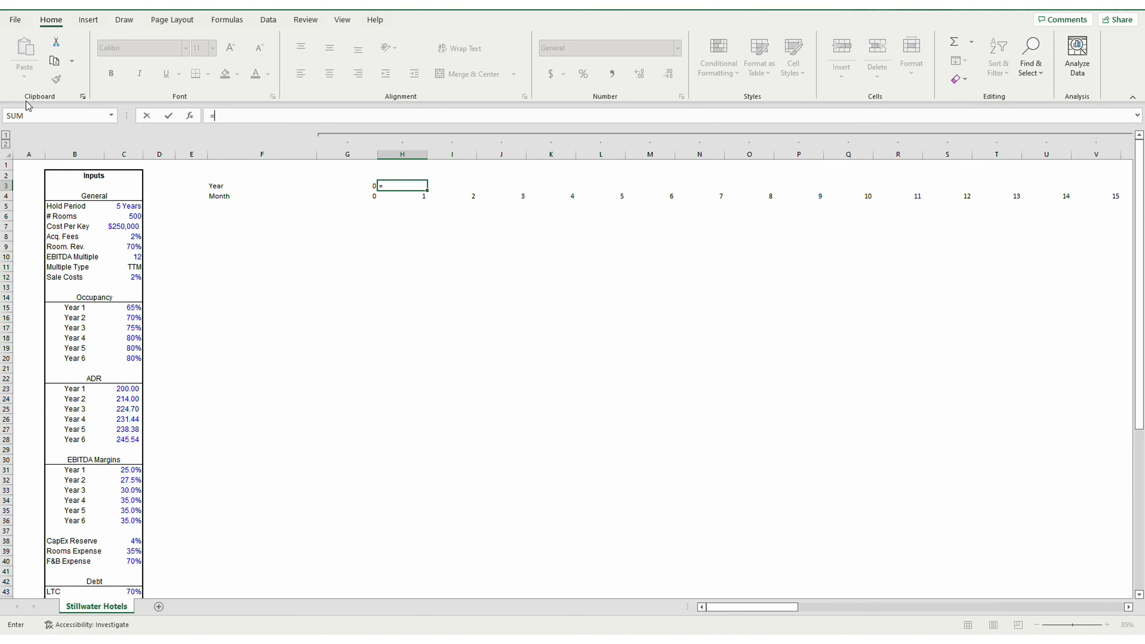
{"action": "type", "text": "round"}
{"action": "key", "text": "Down"}
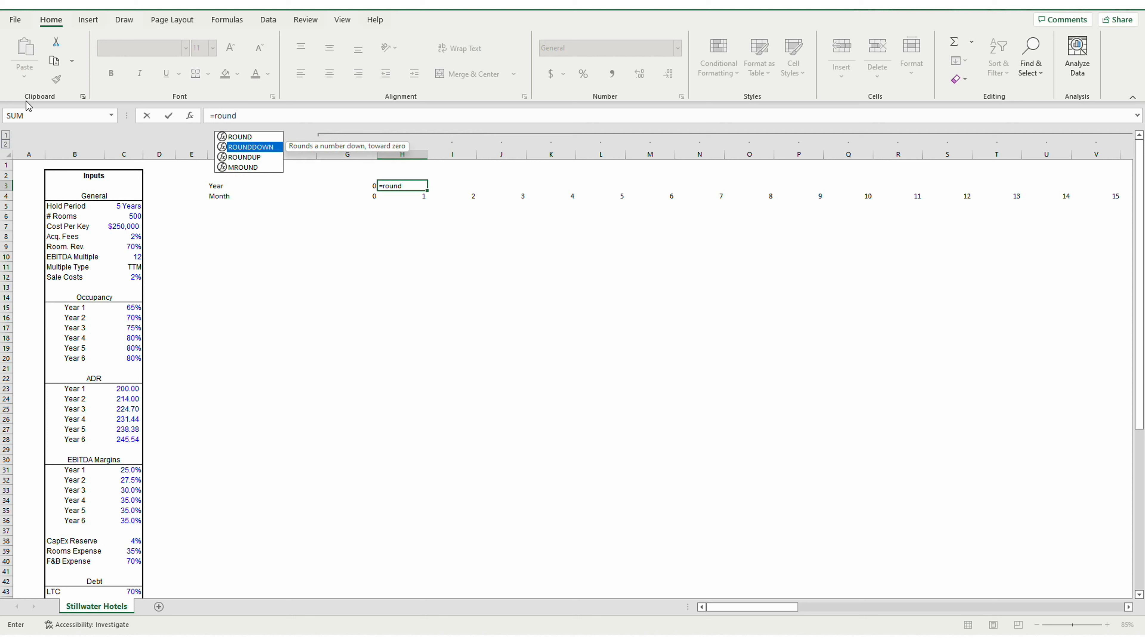
{"action": "key", "text": "Down"}
{"action": "key", "text": "Tab"}
{"action": "key", "text": "Down"}
{"action": "type", "text": "/12,"}
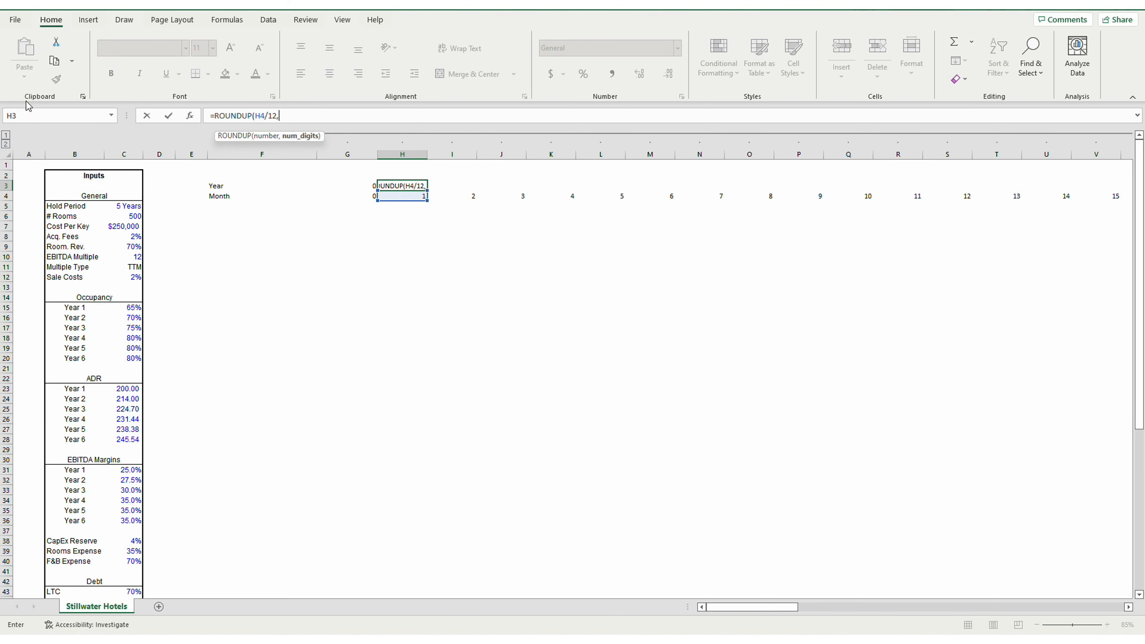
{"action": "type", "text": "0)"}
{"action": "key", "text": "Return"}
{"action": "key", "text": "Left"}
{"action": "key", "text": "Left"}
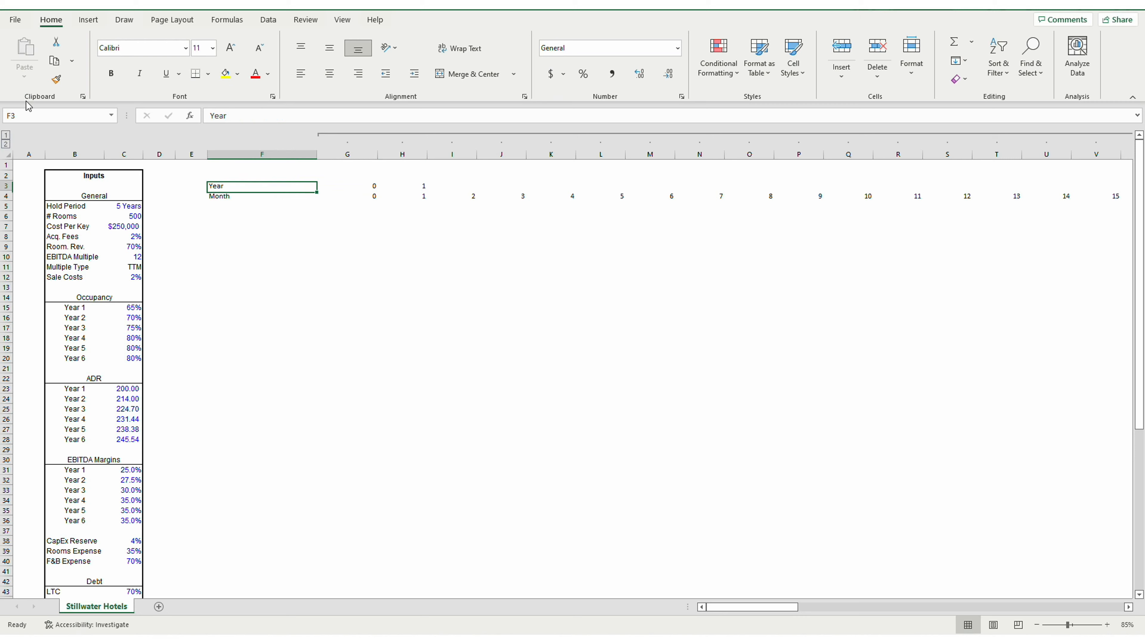
Step: Copy the year formula in H3 across row 3 through month 84
{"action": "key", "text": "Right"}
{"action": "key", "text": "Right"}
{"action": "key", "text": "ctrl+c"}
{"action": "key", "text": "shift+Down"}
{"action": "key", "text": "ctrl+shift+Right"}
{"action": "key", "text": "shift+Up"}
{"action": "key", "text": "ctrl+v"}
{"action": "key", "text": "ctrl+BackSpace"}
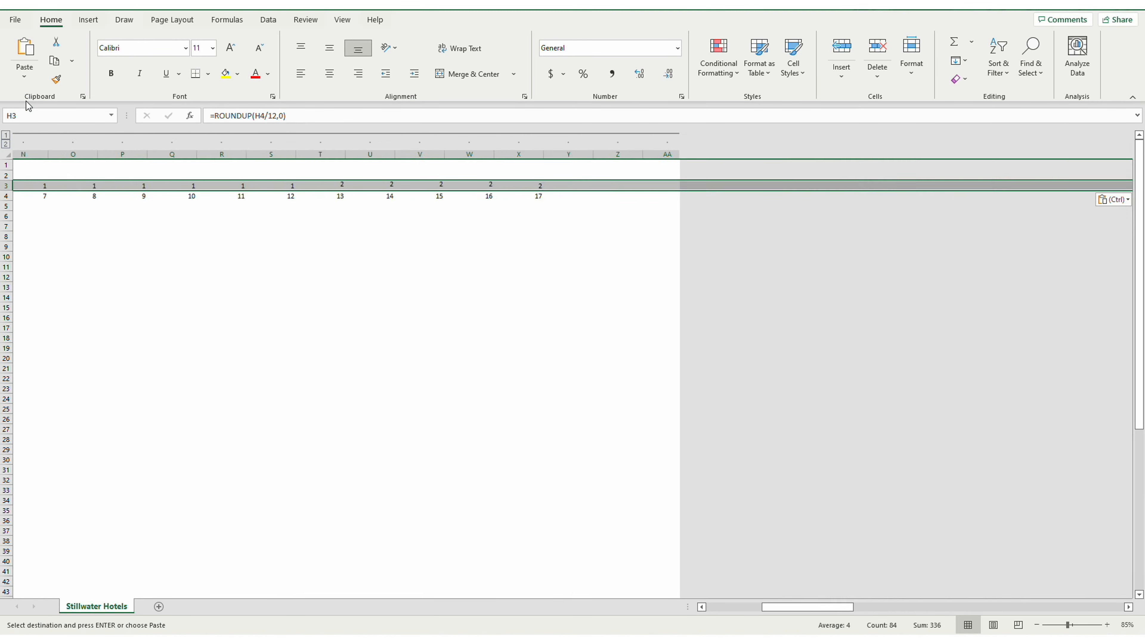
{"action": "key", "text": "Escape"}
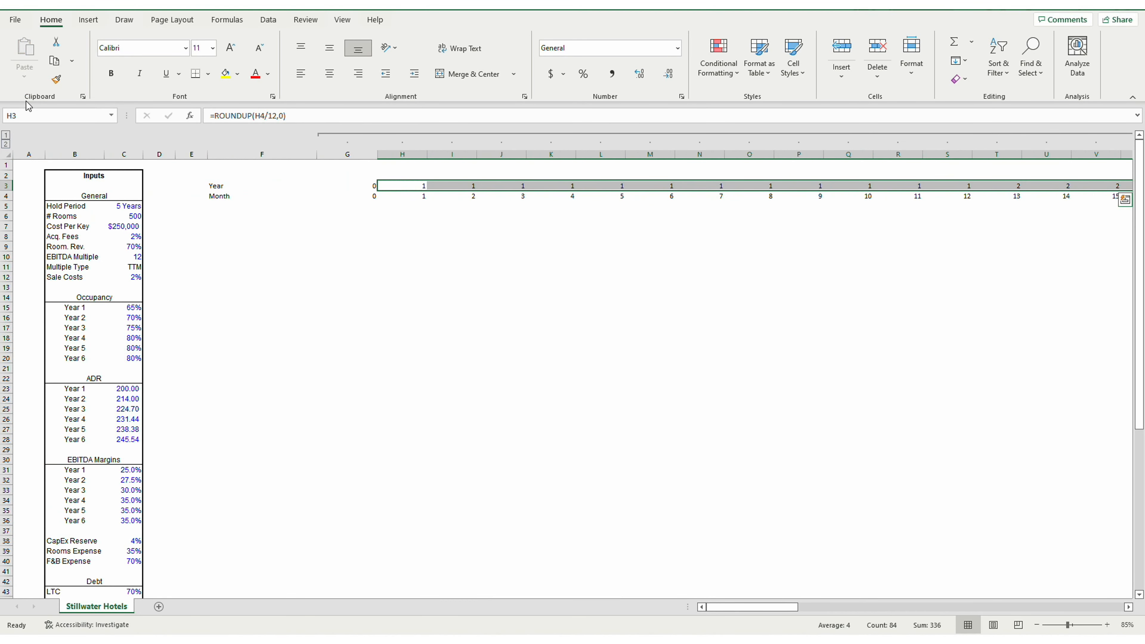
{"action": "key", "text": "Left"}
{"action": "key", "text": "Left"}
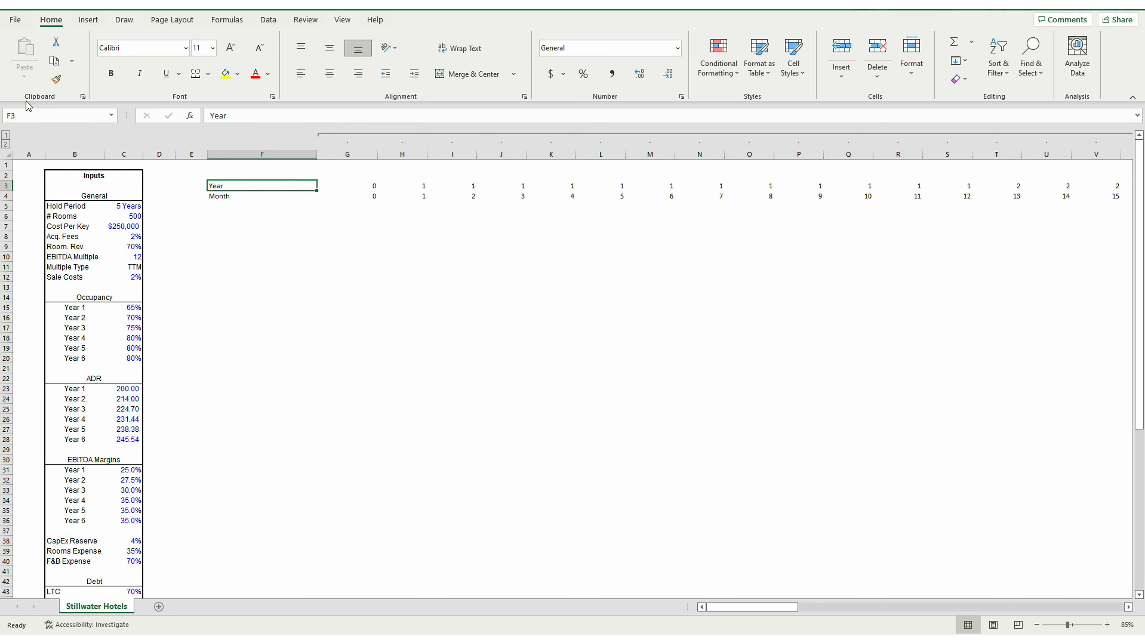
Step: Add a Date row above Year, with the label Date in F2 and 12/31/2021 in G2
{"action": "key", "text": "Up"}
{"action": "type", "text": "Date"}
{"action": "key", "text": "Tab"}
{"action": "type", "text": "1"}
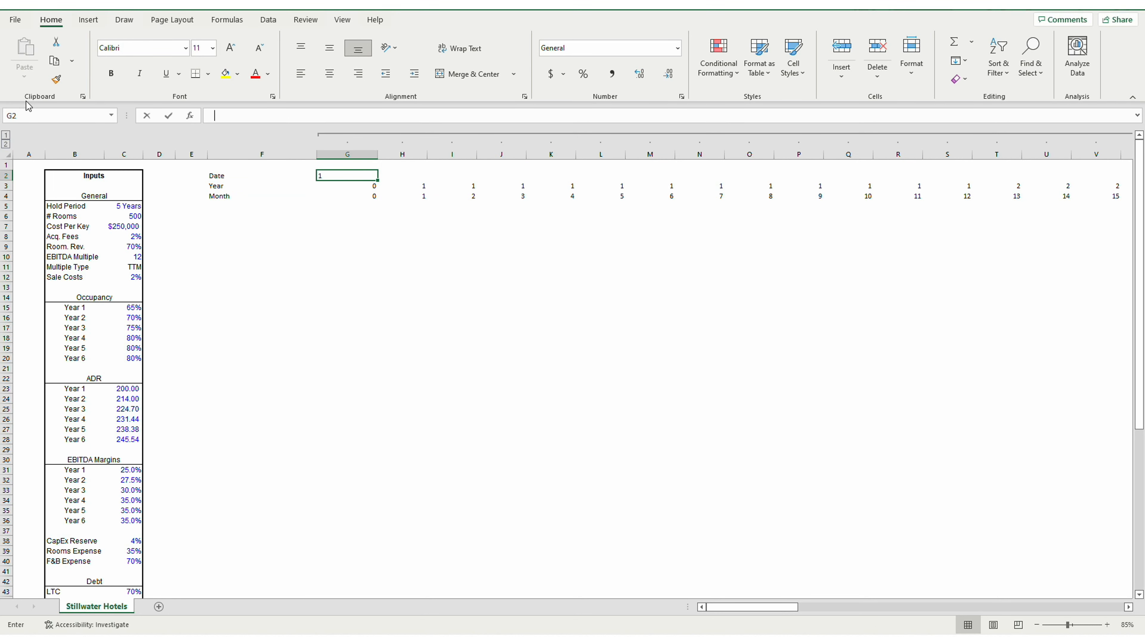
{"action": "type", "text": "2/31/202"}
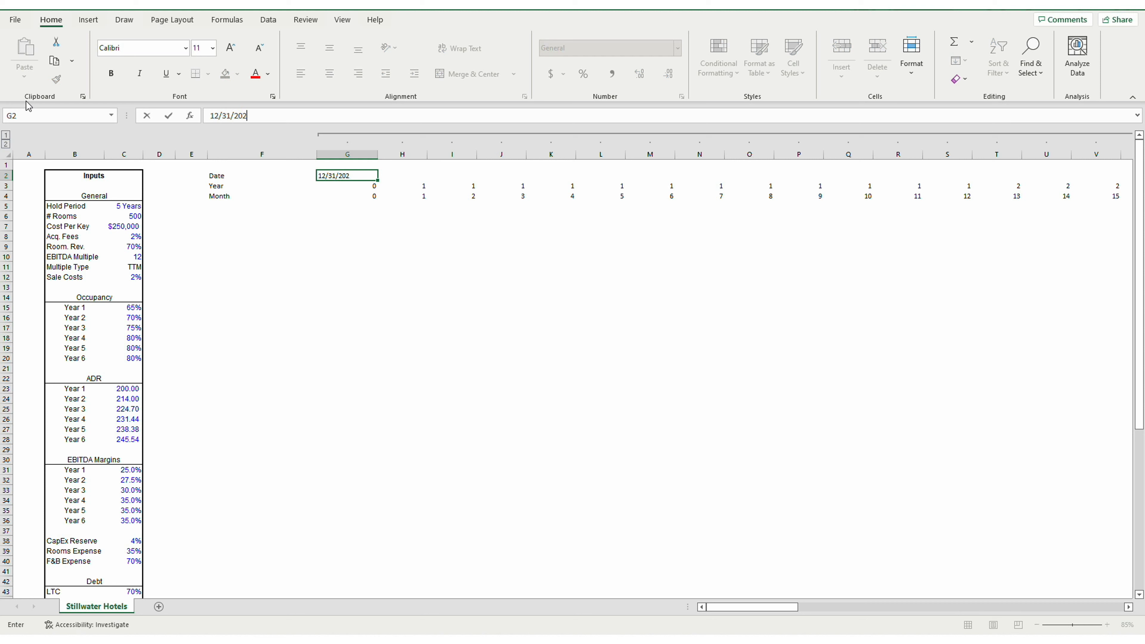
{"action": "type", "text": "1"}
{"action": "key", "text": "Tab"}
Step: Enter =EOMONTH(G2,1) in H2 to calculate the next month-end date
{"action": "type", "text": "=e"}
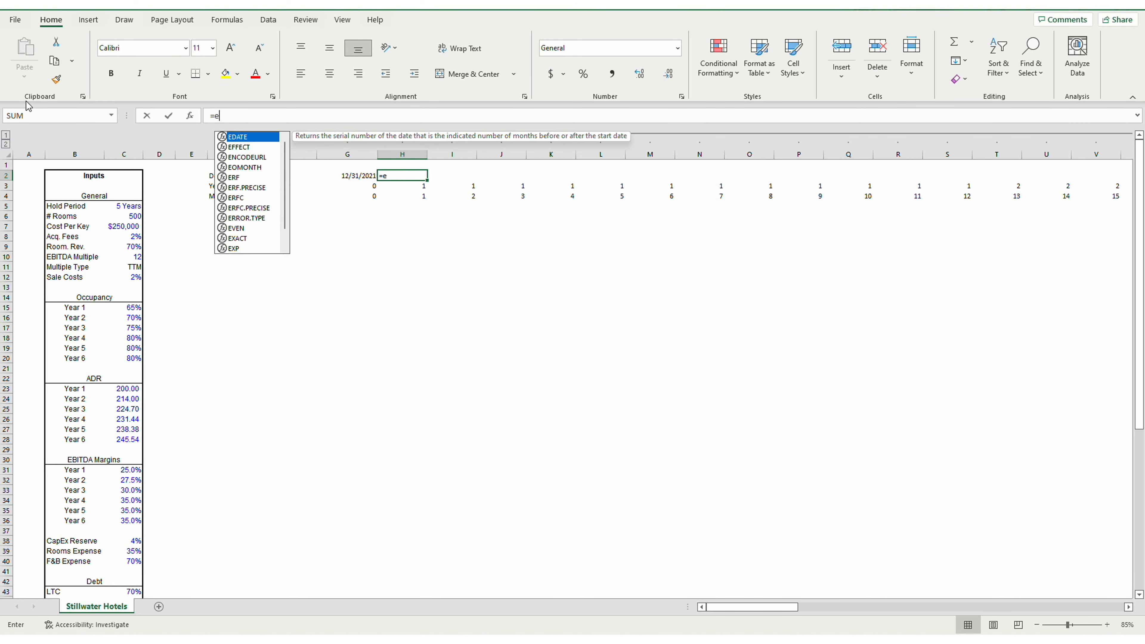
{"action": "type", "text": "o"}
{"action": "key", "text": "Tab"}
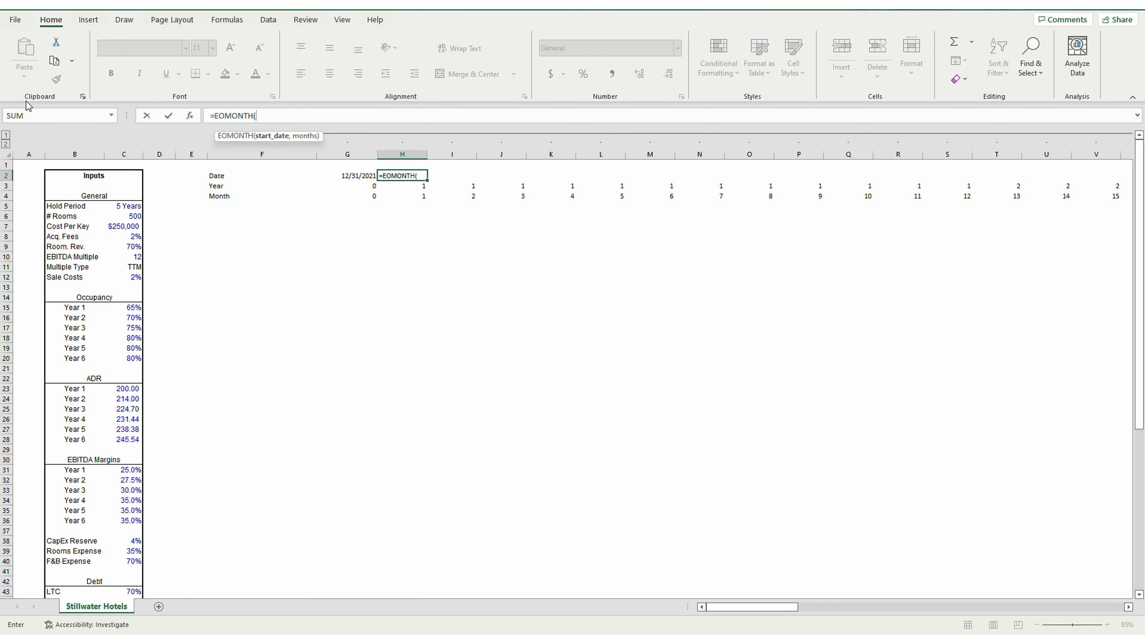
{"action": "key", "text": "Left"}
{"action": "type", "text": ",1)"}
{"action": "key", "text": "Return"}
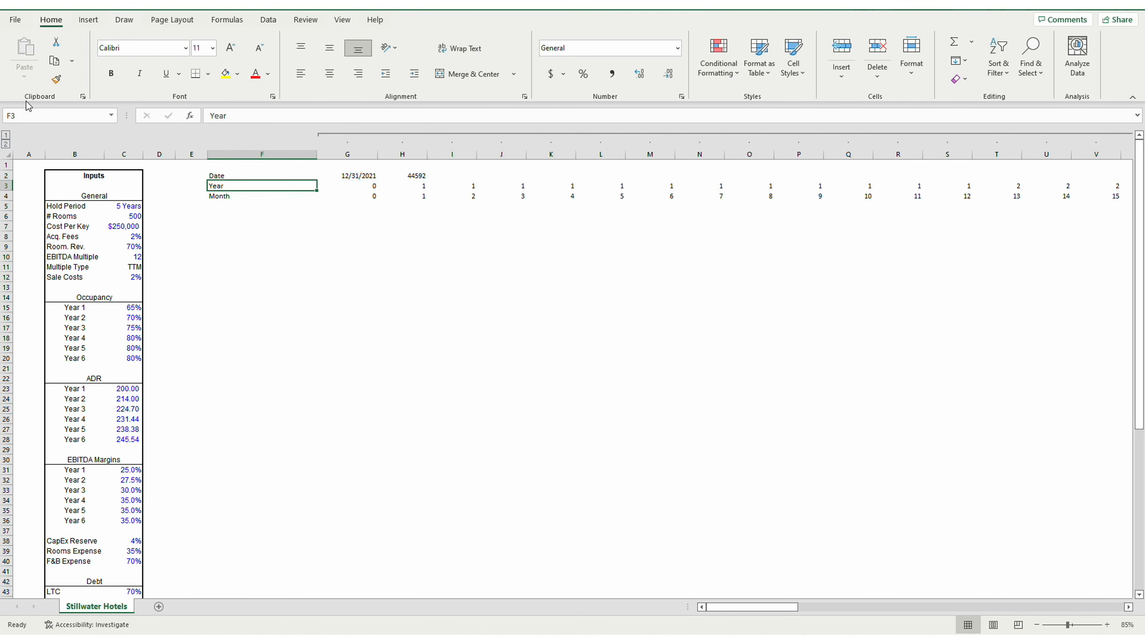
Step: Copy the date formatting of G2 onto H2 with Format Painter
{"action": "key", "text": "Up"}
{"action": "key", "text": "Right"}
{"action": "key", "text": "alt+h"}
{"action": "key", "text": "f"}
{"action": "key", "text": "p"}
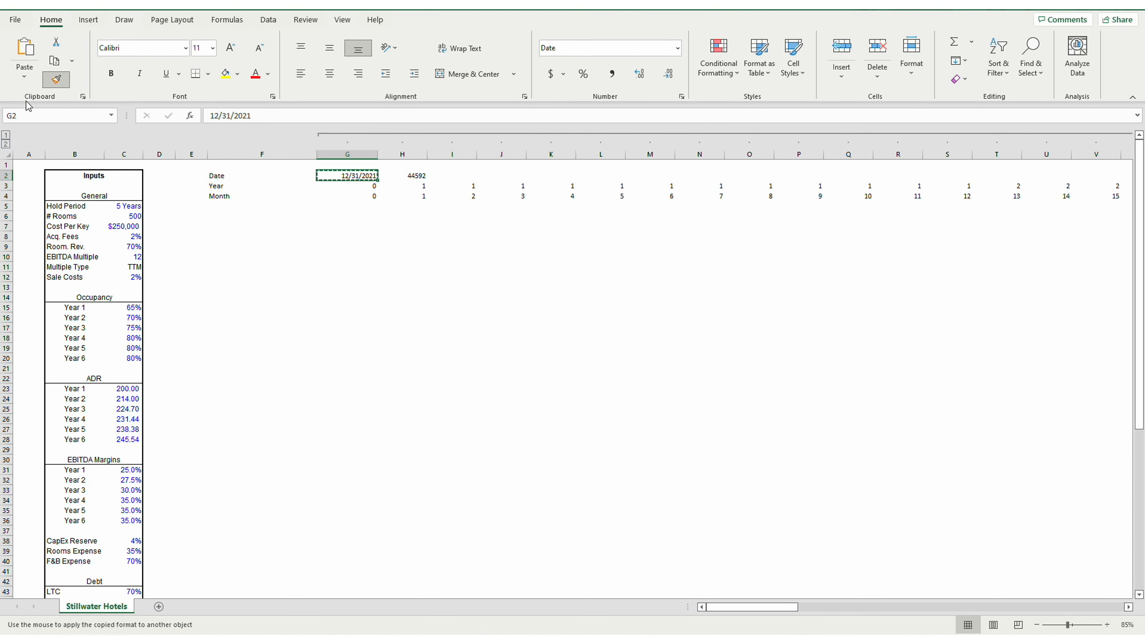
{"action": "key", "text": "Right"}
Step: Copy the month-end date formula in H2 across row 2 through column CM
{"action": "key", "text": "ctrl+c"}
{"action": "key", "text": "ctrl+shift+Right"}
{"action": "key", "text": "shift+Left"}
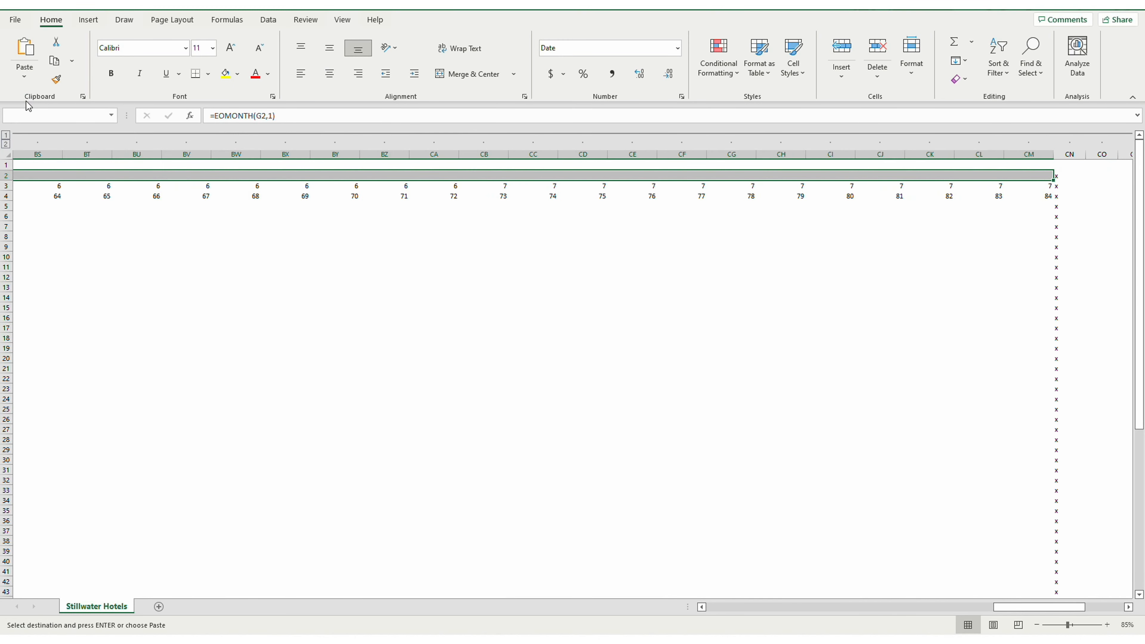
{"action": "key", "text": "Return"}
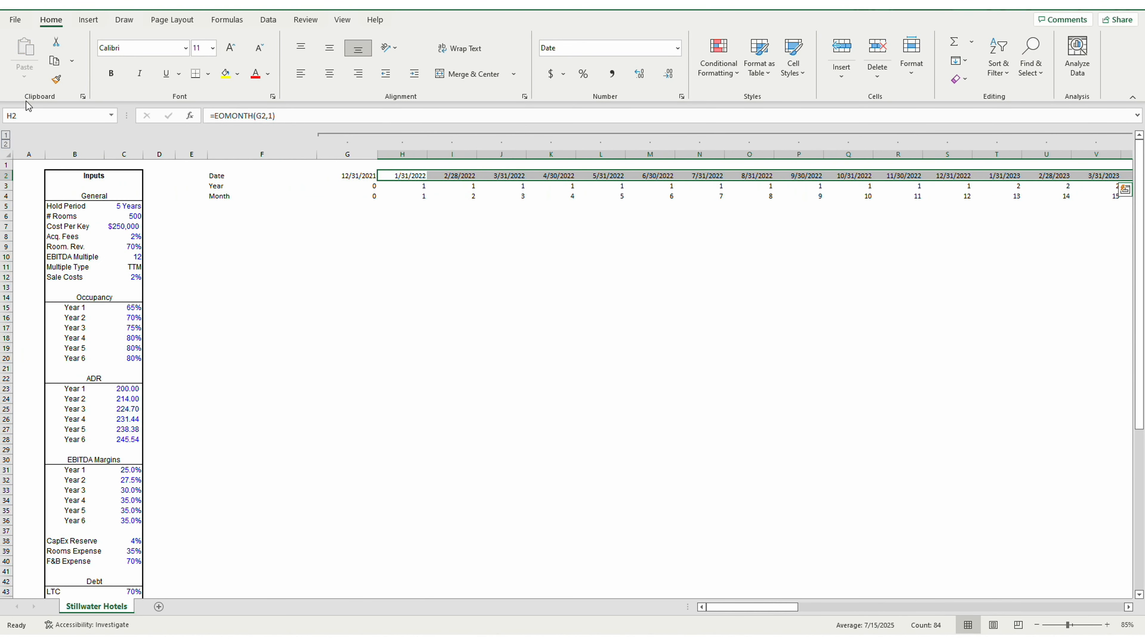
{"action": "key", "text": "Down"}
{"action": "key", "text": "Left"}
{"action": "key", "text": "Left"}
{"action": "key", "text": "Left"}
{"action": "key", "text": "Down"}
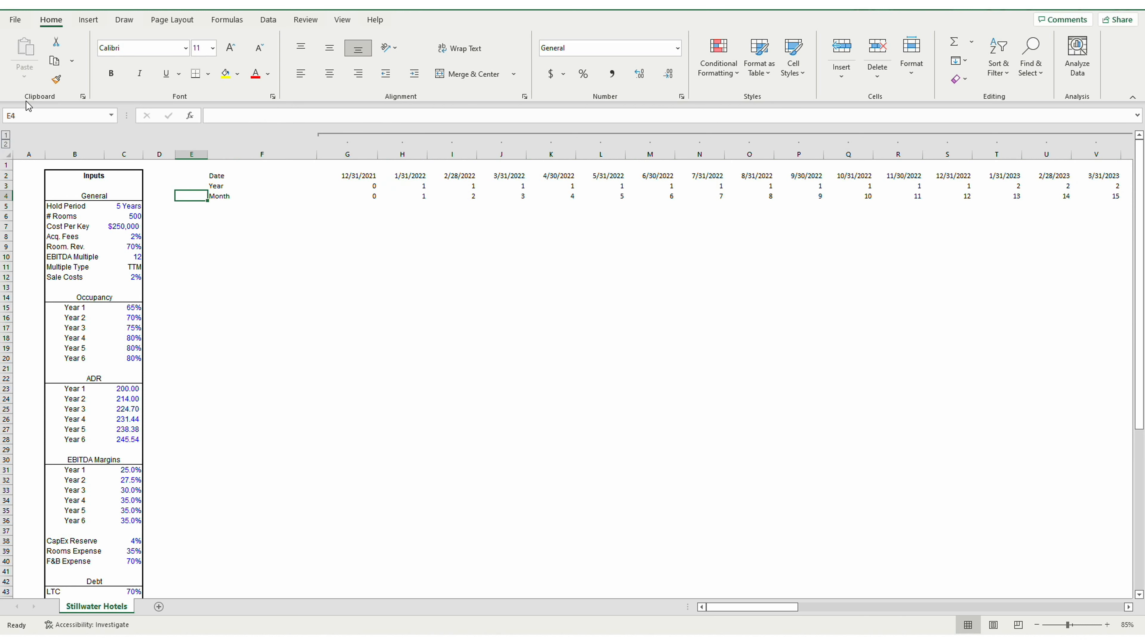
Step: Label F5 Days in Month, below the Month row
{"action": "key", "text": "Right"}
{"action": "key", "text": "Down"}
{"action": "type", "text": "Days in "}
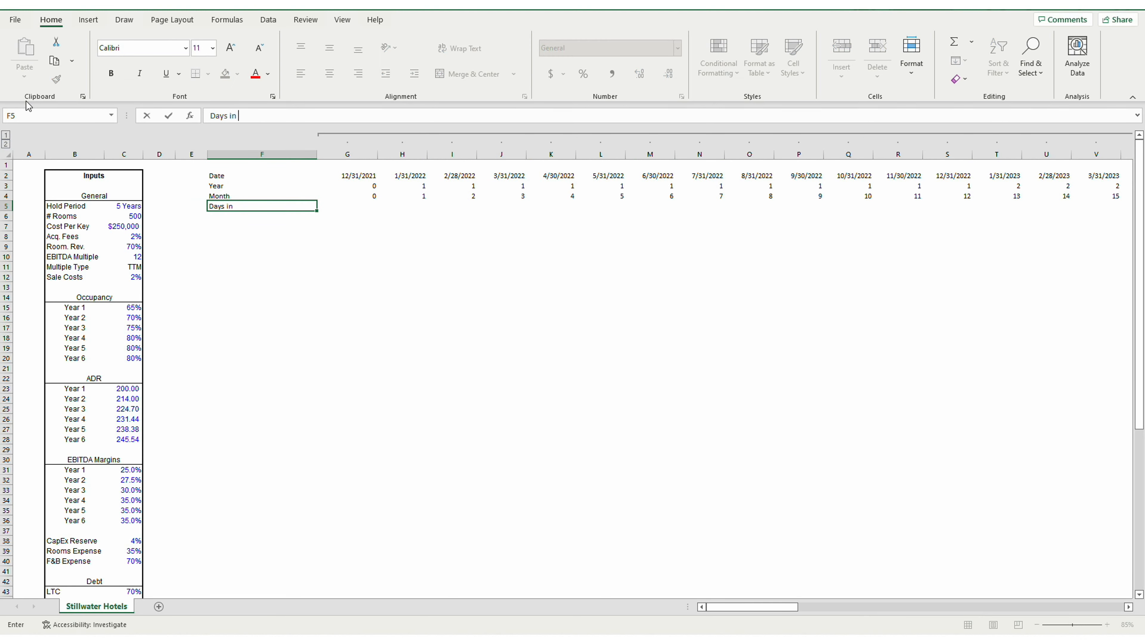
{"action": "type", "text": "Month"}
{"action": "key", "text": "Right"}
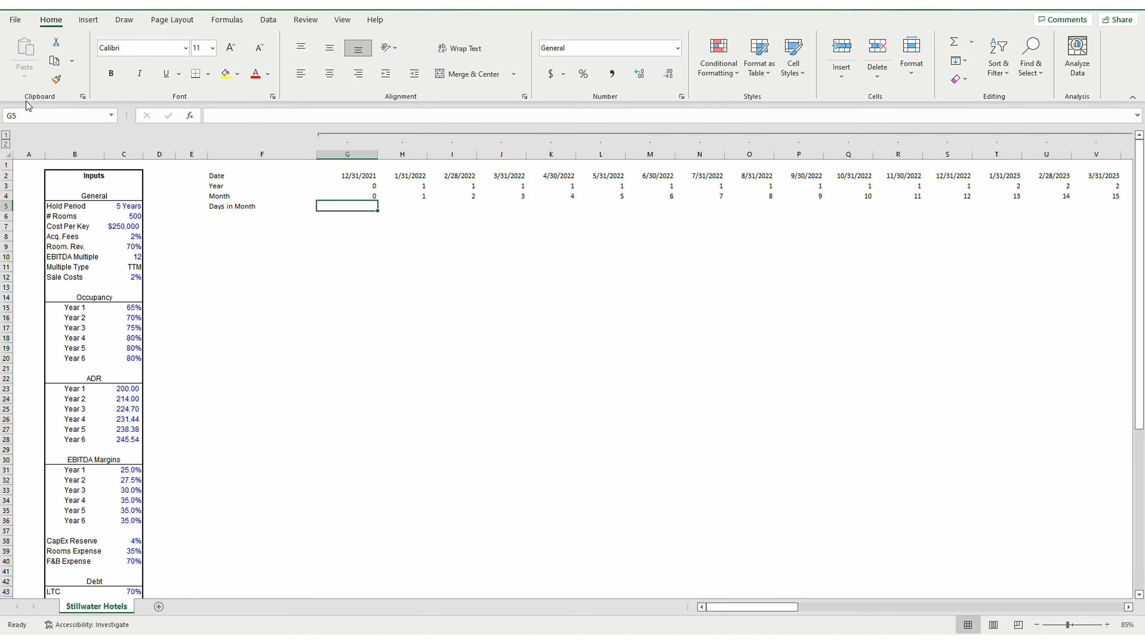
Step: Enter =DAYS(H2,G2) in H5 to calculate the number of days in the first month
{"action": "key", "text": "Right"}
{"action": "type", "text": "=da"}
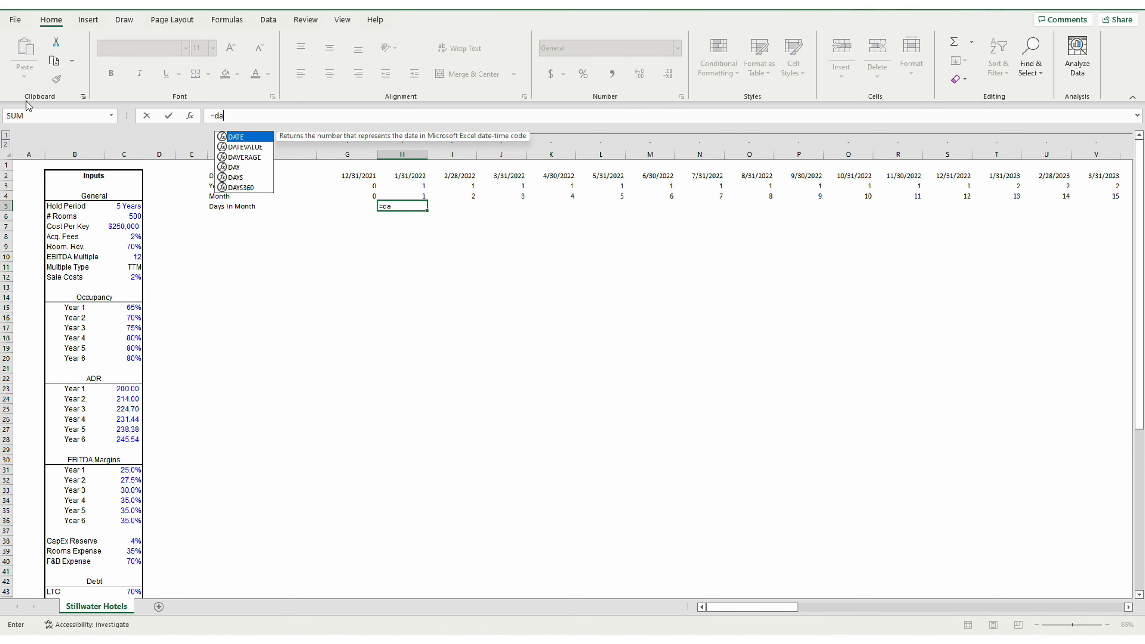
{"action": "type", "text": "ys"}
{"action": "key", "text": "Tab"}
{"action": "key", "text": "Up"}
{"action": "key", "text": "Up"}
{"action": "key", "text": "Up"}
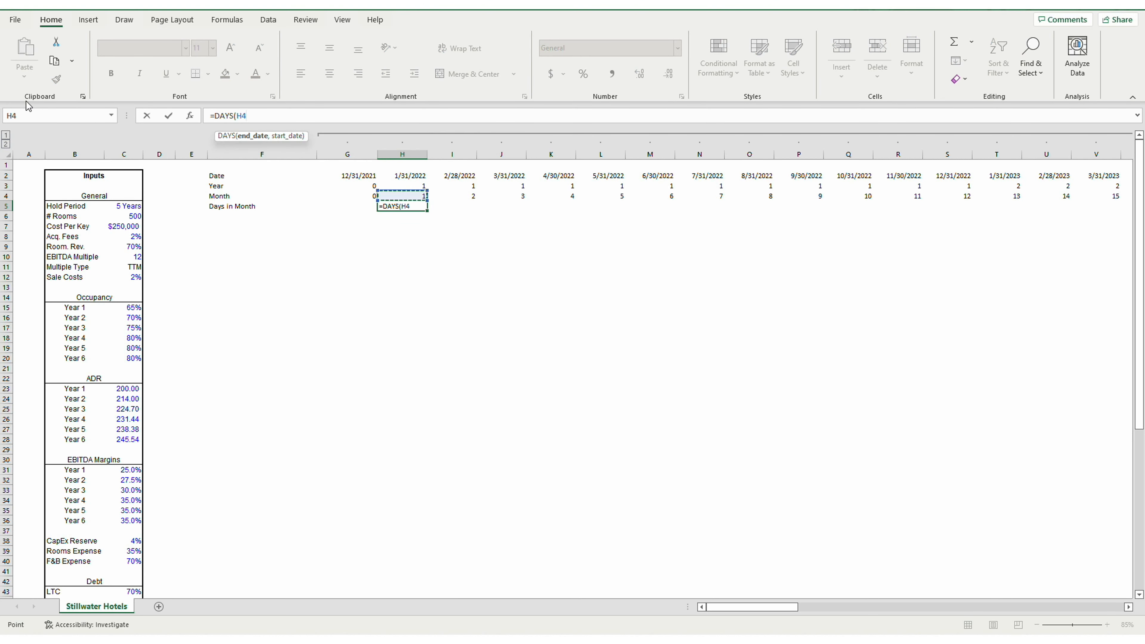
{"action": "type", "text": ","}
{"action": "key", "text": "Up"}
{"action": "key", "text": "Up"}
{"action": "key", "text": "Up"}
{"action": "key", "text": "Left"}
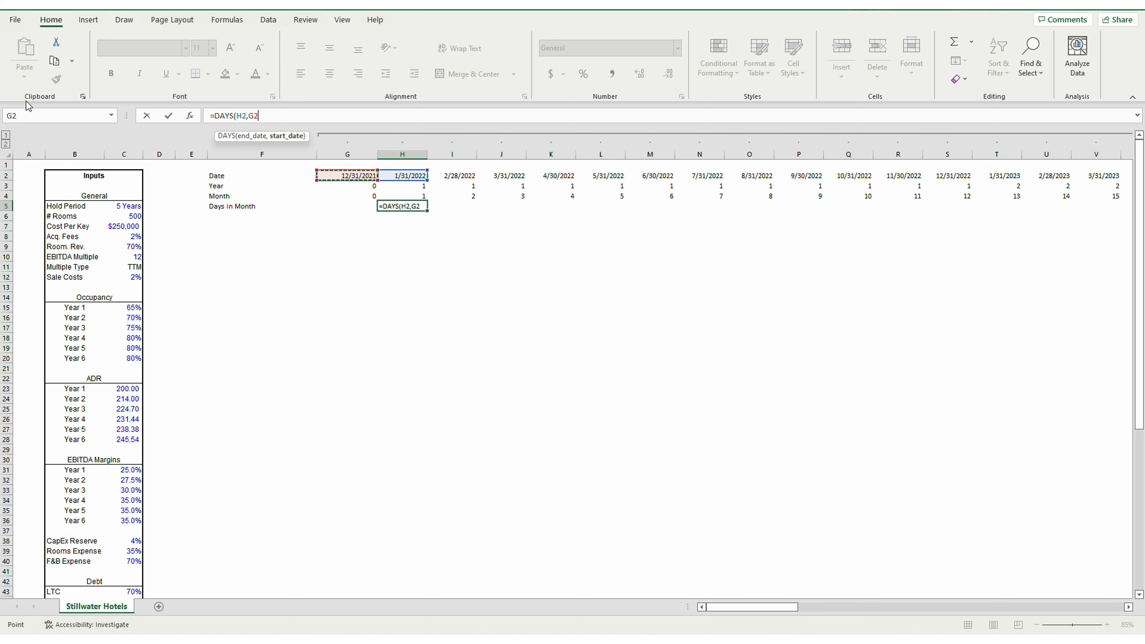
{"action": "key", "text": "Return"}
Step: Copy the Days in Month formula in H5 across row 5 through column CM
{"action": "key", "text": "Up"}
{"action": "key", "text": "Right"}
{"action": "key", "text": "Right"}
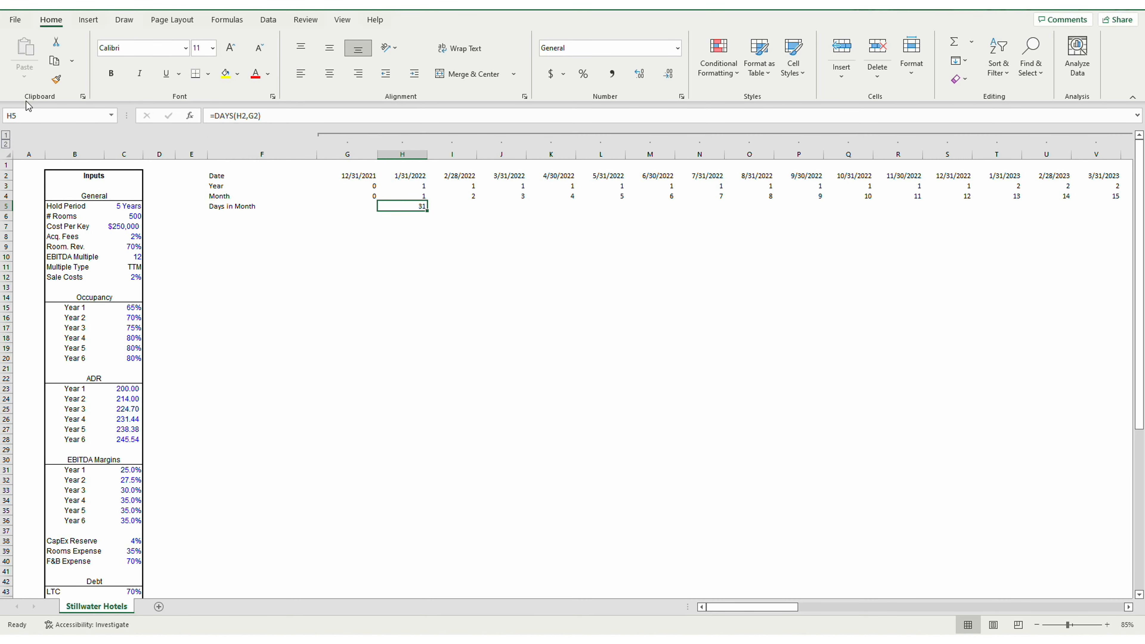
{"action": "key", "text": "ctrl+c"}
{"action": "key", "text": "Right"}
{"action": "key", "text": "ctrl+shift+Right"}
{"action": "key", "text": "Return"}
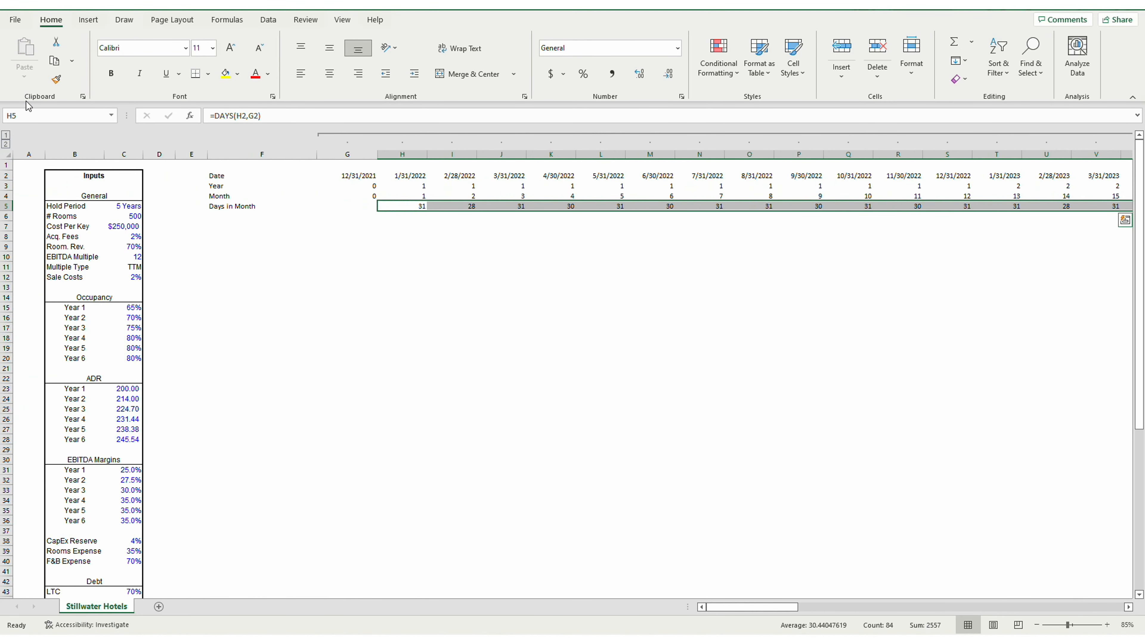
Step: Label F7 Occupancy, leaving row 6 blank below the timeline
{"action": "key", "text": "Down"}
{"action": "key", "text": "Left"}
{"action": "key", "text": "Left"}
{"action": "key", "text": "Left"}
{"action": "key", "text": "Left"}
{"action": "key", "text": "Right"}
{"action": "key", "text": "Down"}
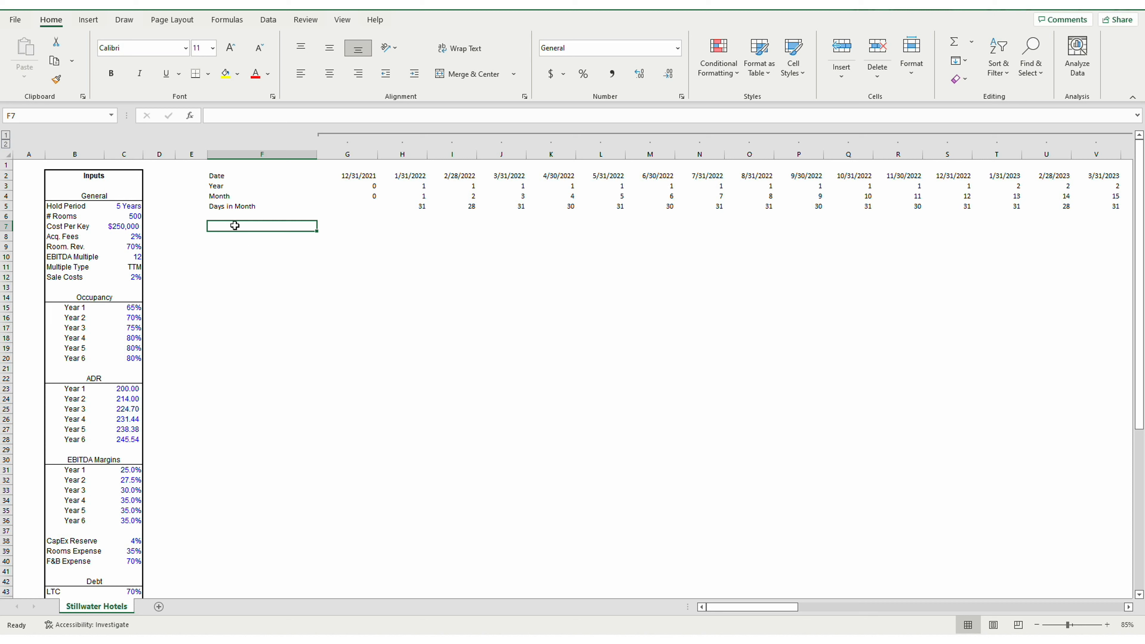
{"action": "type", "text": "Occupancy"}
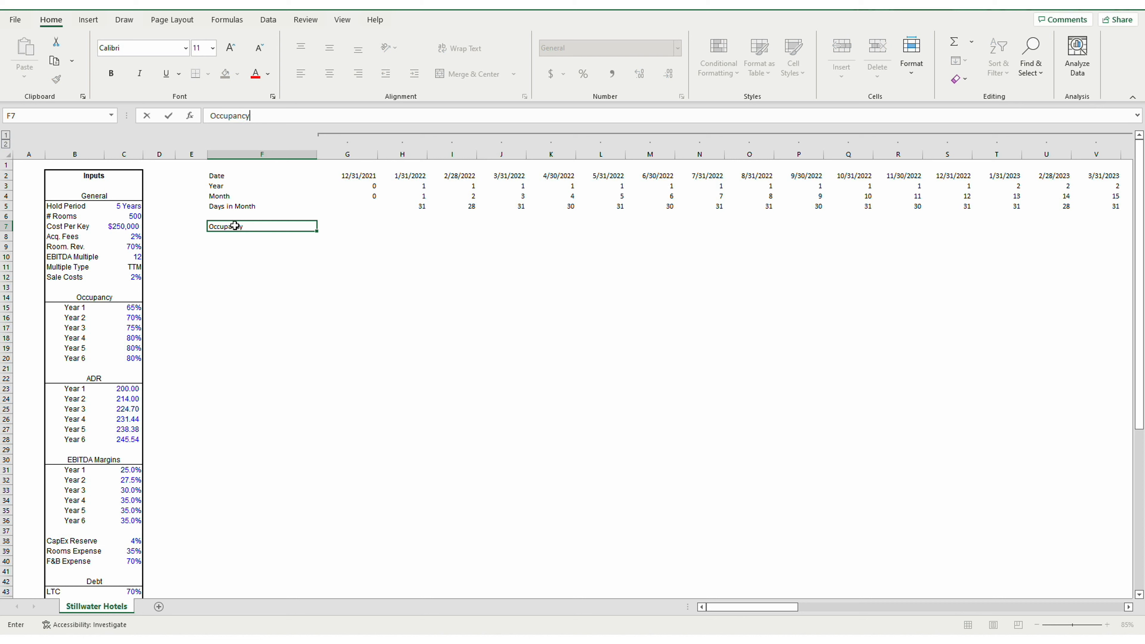
Step: Enter =VLOOKUP(H3,$B$15:$C$20,2,TRUE) in H7 to pull the first month's occupancy from the inputs by year
{"action": "key", "text": "Tab"}
{"action": "key", "text": "Tab"}
{"action": "type", "text": "=VLOOKUP("}
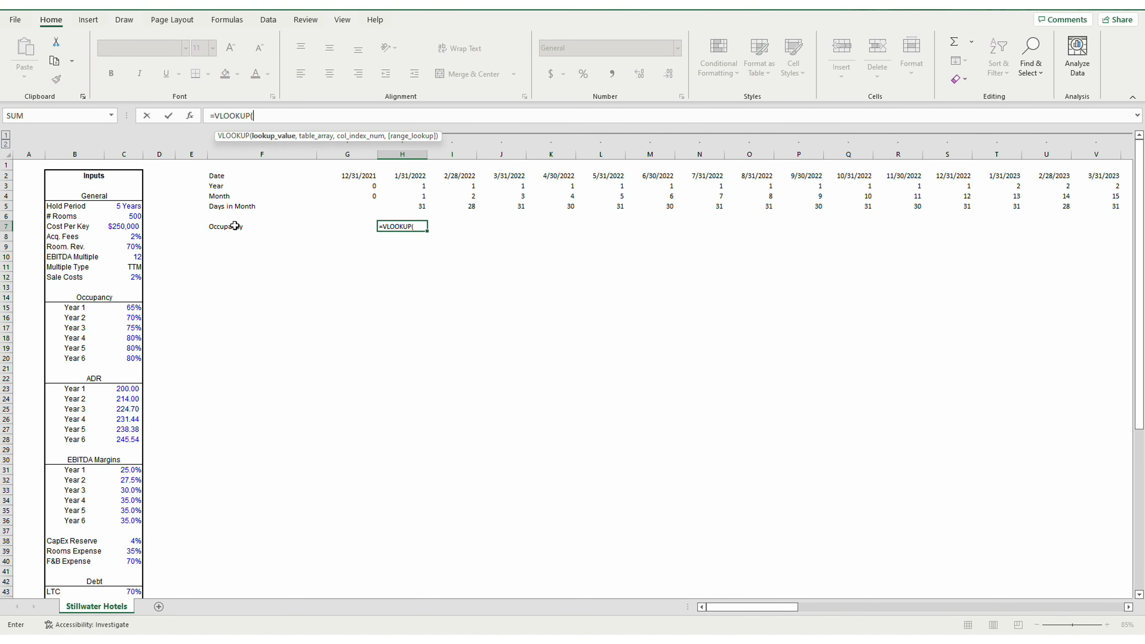
{"action": "key", "text": "Up"}
{"action": "key", "text": "Up"}
{"action": "key", "text": "Up"}
{"action": "key", "text": "Up"}
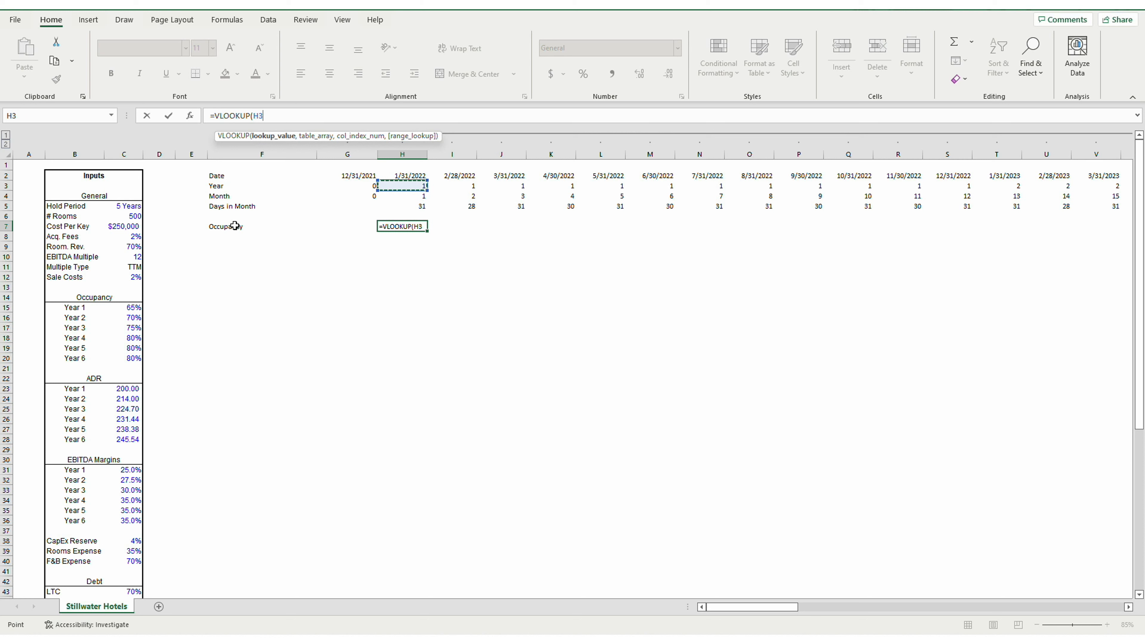
{"action": "type", "text": ","}
{"action": "key", "text": "Down"}
{"action": "key", "text": "Down"}
{"action": "key", "text": "Down"}
{"action": "key", "text": "Left"}
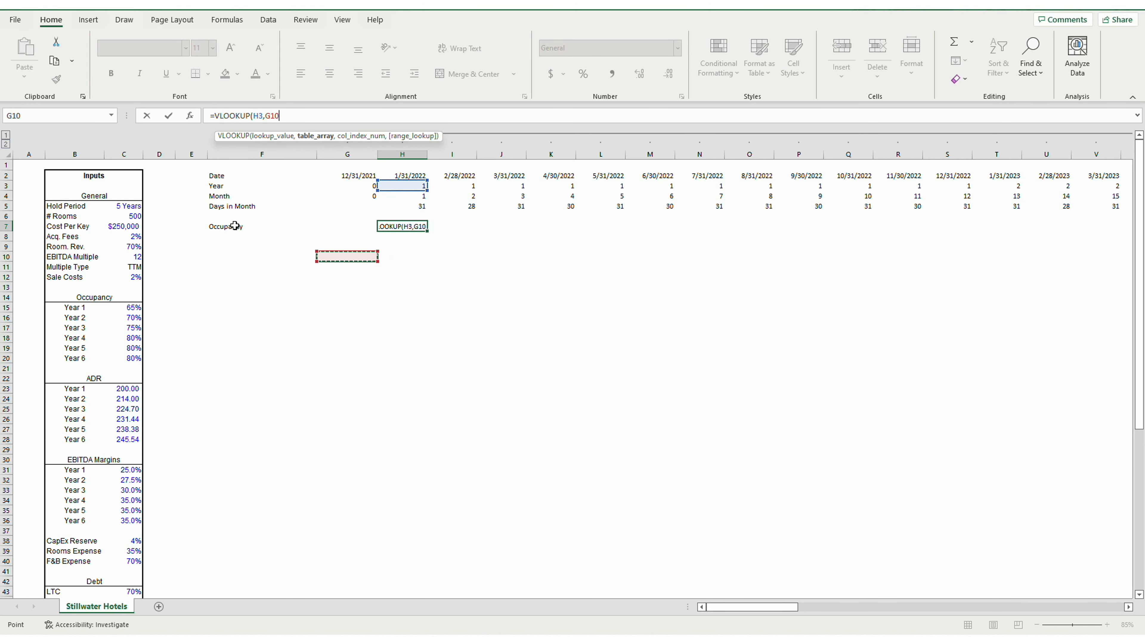
{"action": "key", "text": "Left"}
{"action": "key", "text": "Left"}
{"action": "key", "text": "Left"}
{"action": "key", "text": "Down"}
{"action": "key", "text": "Down"}
{"action": "key", "text": "Down"}
{"action": "key", "text": "Down"}
{"action": "key", "text": "Down"}
{"action": "key", "text": "Left"}
{"action": "key", "text": "Left"}
{"action": "key", "text": "shift+Right"}
{"action": "key", "text": "shift+Down"}
{"action": "key", "text": "shift+Down"}
{"action": "key", "text": "shift+Down"}
{"action": "key", "text": "shift+Down"}
{"action": "key", "text": "shift+Down"}
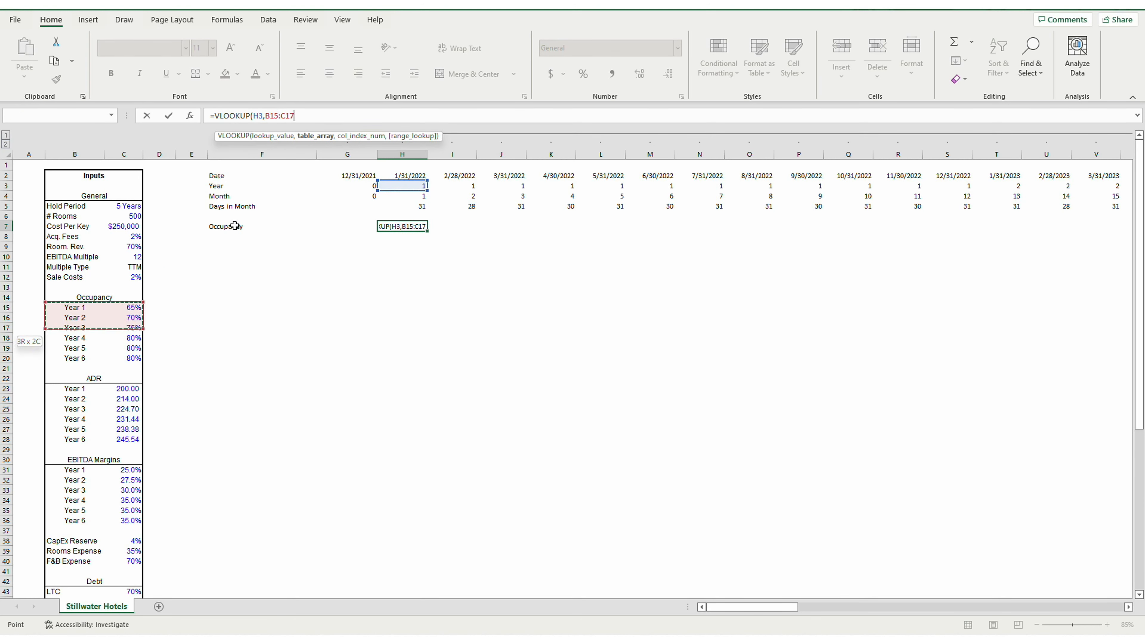
{"action": "key", "text": "F4"}
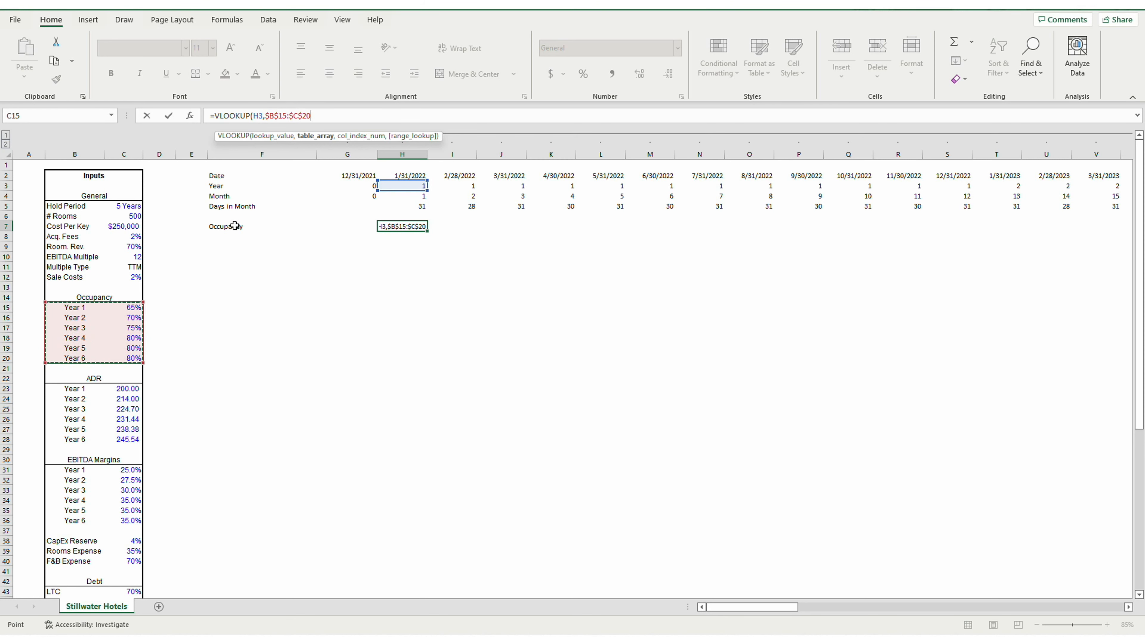
{"action": "type", "text": ",2,"}
{"action": "key", "text": "Tab"}
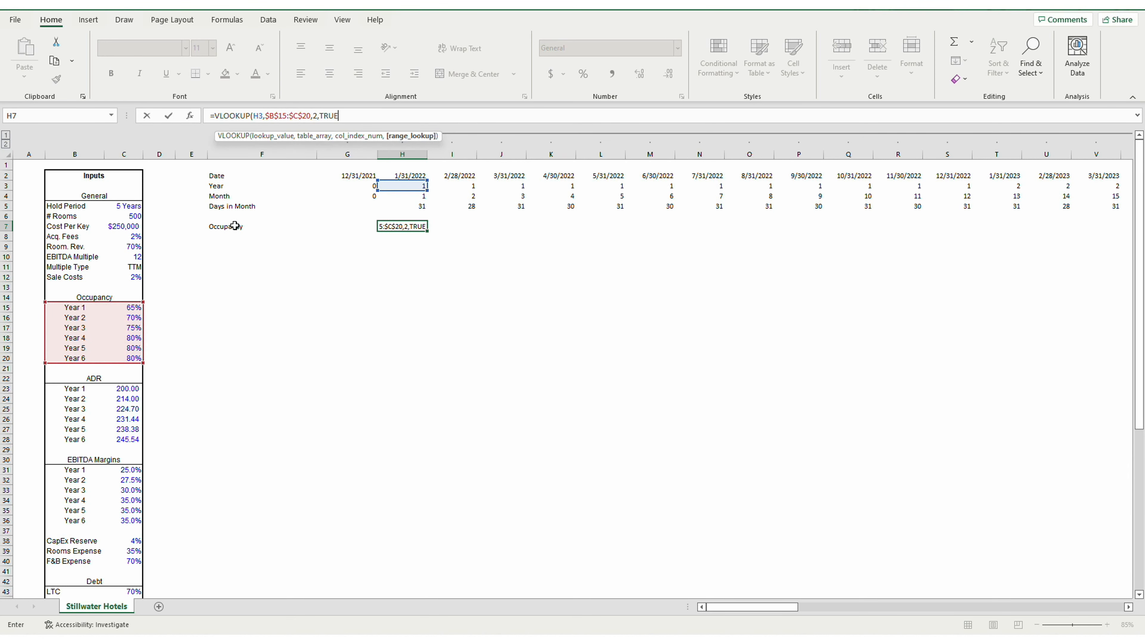
{"action": "type", "text": ")"}
{"action": "left_click", "coordinate": [235, 233]}
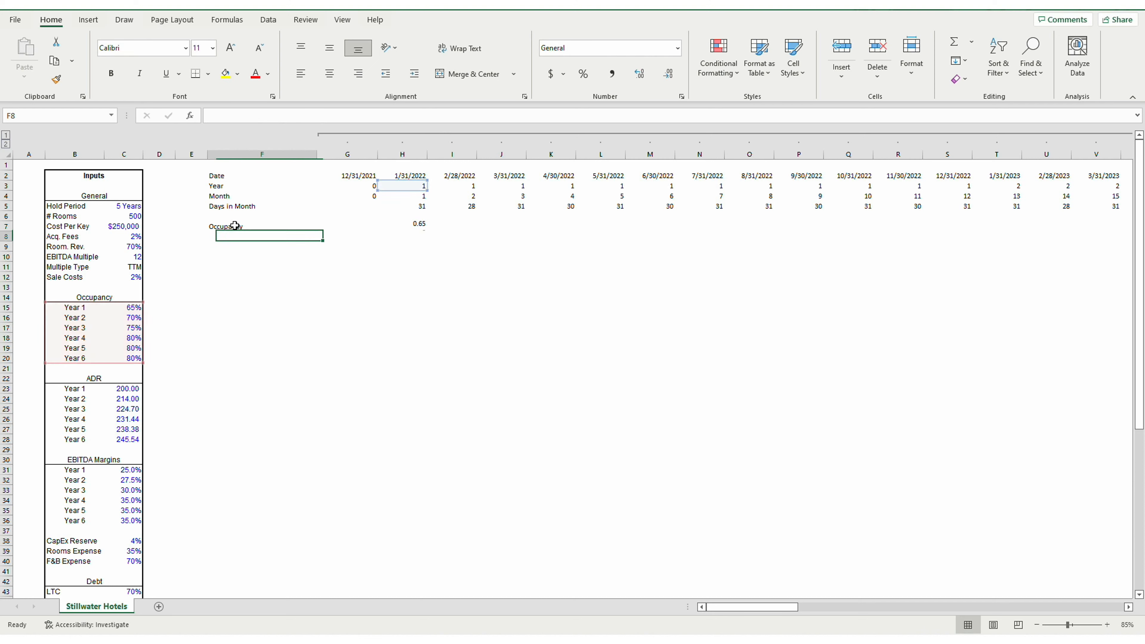
Step: Label F8 ADR and enter =VLOOKUP(H3,$B$23:$C$28,2,TRUE) in H8 to pull the rate by year
{"action": "type", "text": "ADR"}
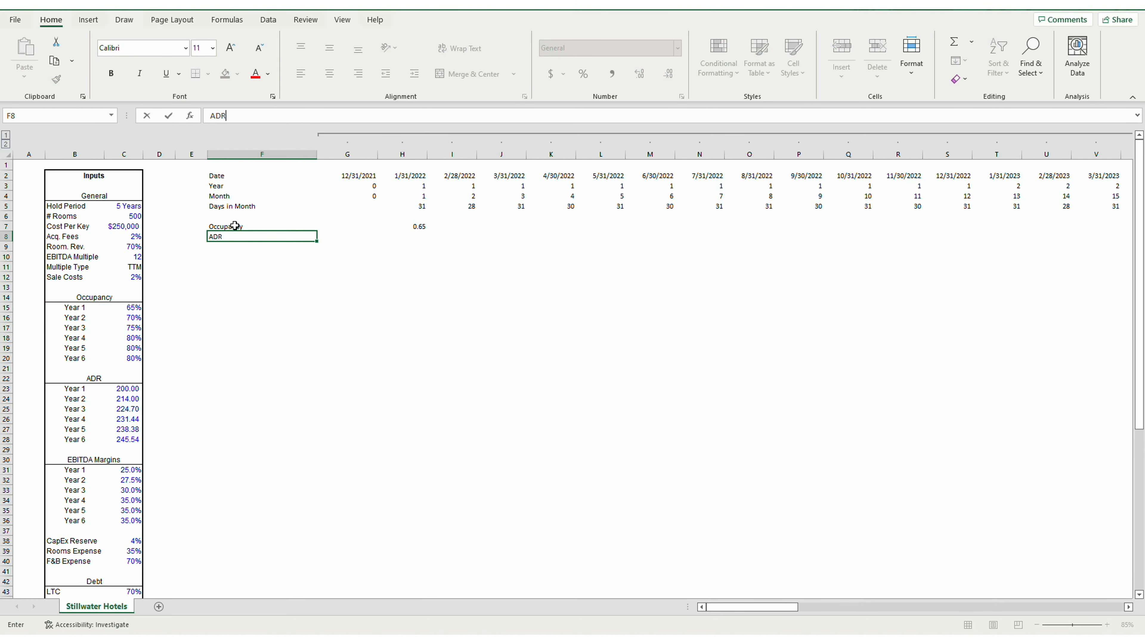
{"action": "key", "text": "Tab"}
{"action": "key", "text": "Tab"}
{"action": "type", "text": "=vl"}
{"action": "key", "text": "Tab"}
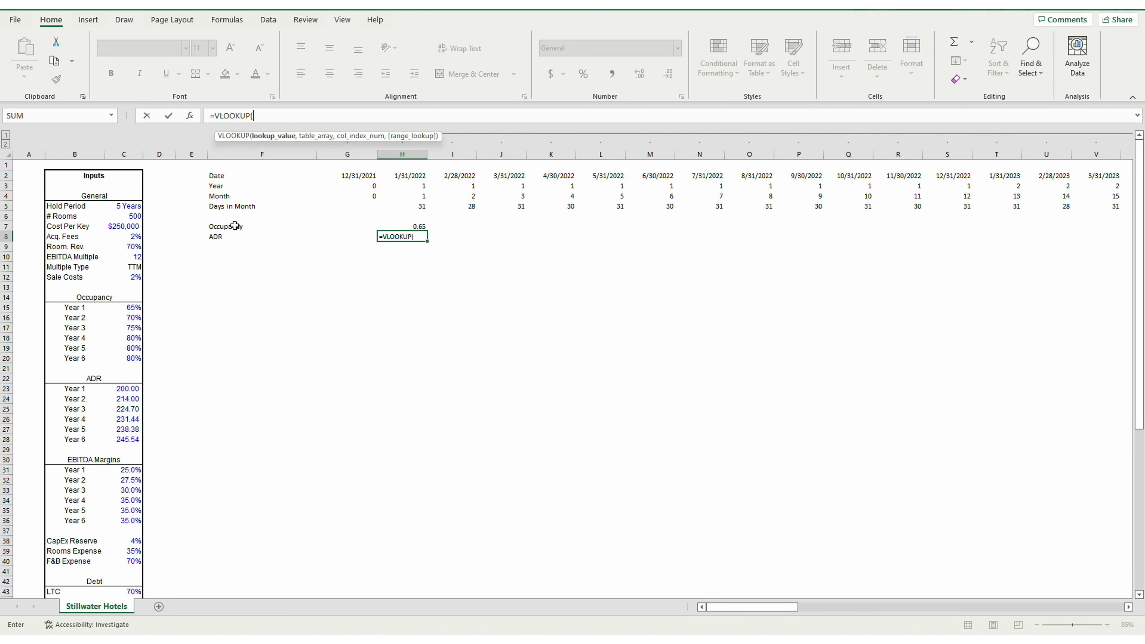
{"action": "key", "text": "Down"}
{"action": "key", "text": "Down"}
{"action": "key", "text": "Down"}
{"action": "key", "text": "Down"}
{"action": "key", "text": "Up"}
{"action": "key", "text": "Up"}
{"action": "key", "text": "Up"}
{"action": "key", "text": "Up"}
{"action": "key", "text": "Up"}
{"action": "key", "text": "Up"}
{"action": "key", "text": "Up"}
{"action": "key", "text": "Up"}
{"action": "key", "text": "Up"}
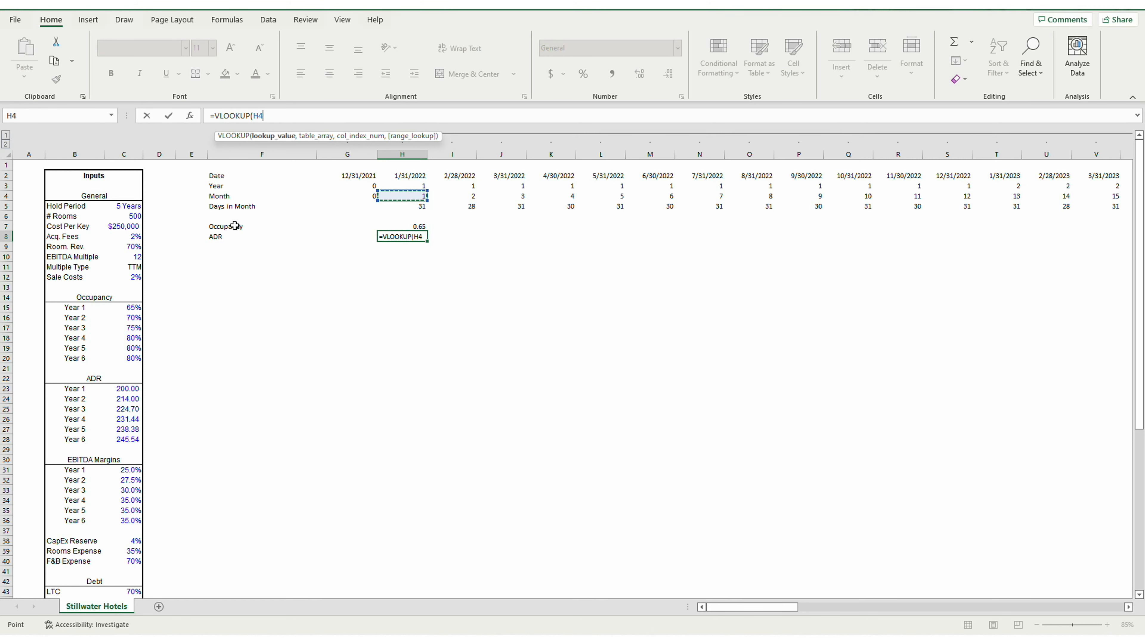
{"action": "type", "text": ","}
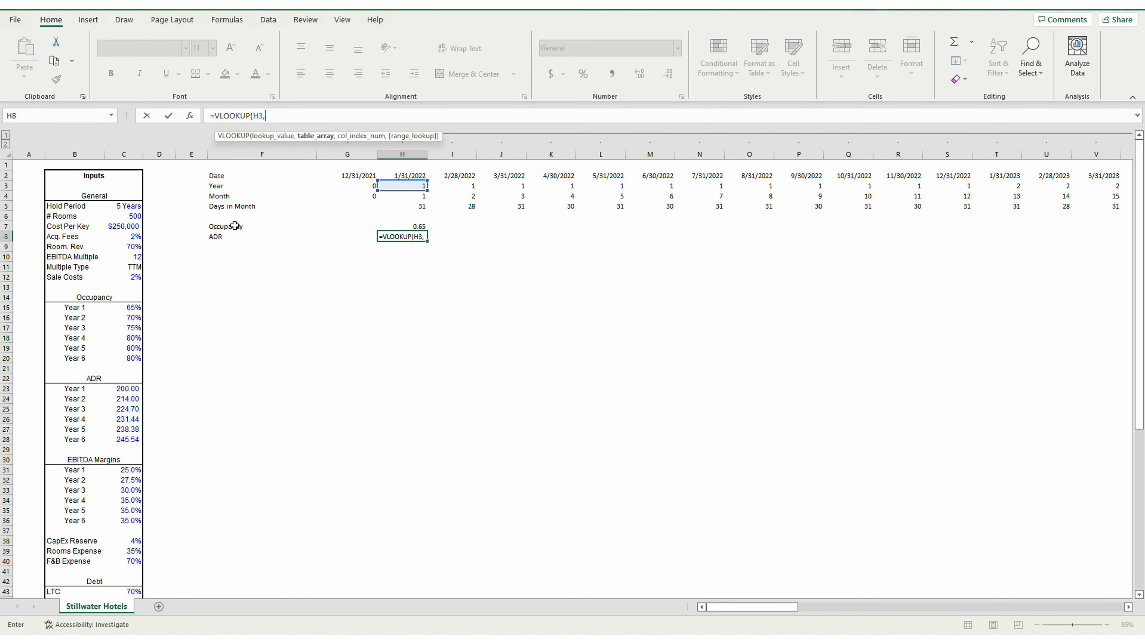
{"action": "key", "text": "Down"}
{"action": "key", "text": "Down"}
{"action": "key", "text": "Down"}
{"action": "key", "text": "Down"}
{"action": "key", "text": "Down"}
{"action": "key", "text": "Down"}
{"action": "key", "text": "Down"}
{"action": "key", "text": "Down"}
{"action": "key", "text": "Down"}
{"action": "key", "text": "Down"}
{"action": "key", "text": "Down"}
{"action": "key", "text": "Left"}
{"action": "key", "text": "Left"}
{"action": "key", "text": "Left"}
{"action": "key", "text": "Left"}
{"action": "key", "text": "Down"}
{"action": "key", "text": "Down"}
{"action": "key", "text": "Down"}
{"action": "key", "text": "Left"}
{"action": "key", "text": "Down"}
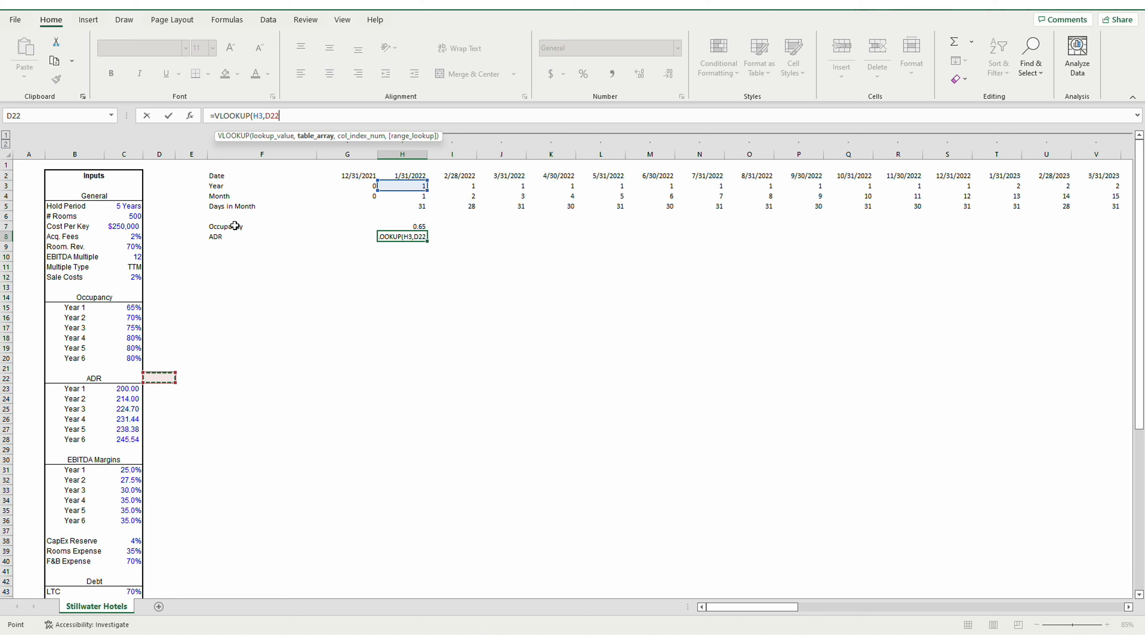
{"action": "key", "text": "Left"}
{"action": "key", "text": "shift+Right"}
{"action": "key", "text": "shift+Down"}
{"action": "key", "text": "shift+Down"}
{"action": "key", "text": "shift+Down"}
{"action": "key", "text": "shift+Down"}
{"action": "key", "text": "shift+Down"}
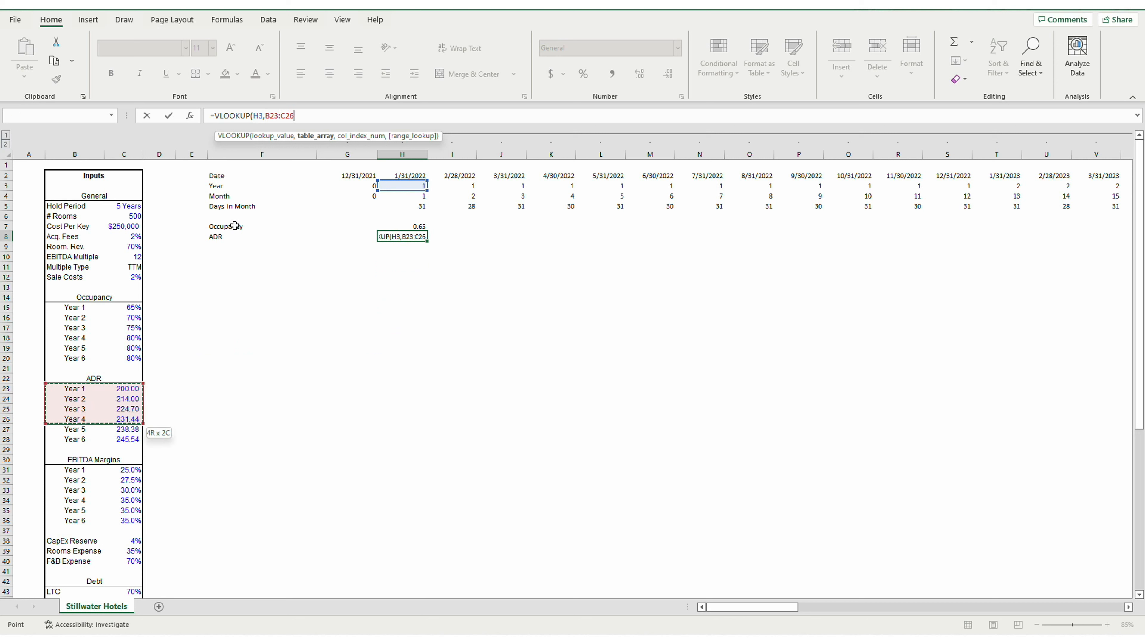
{"action": "key", "text": "F4"}
{"action": "type", "text": ",2,TRUE"}
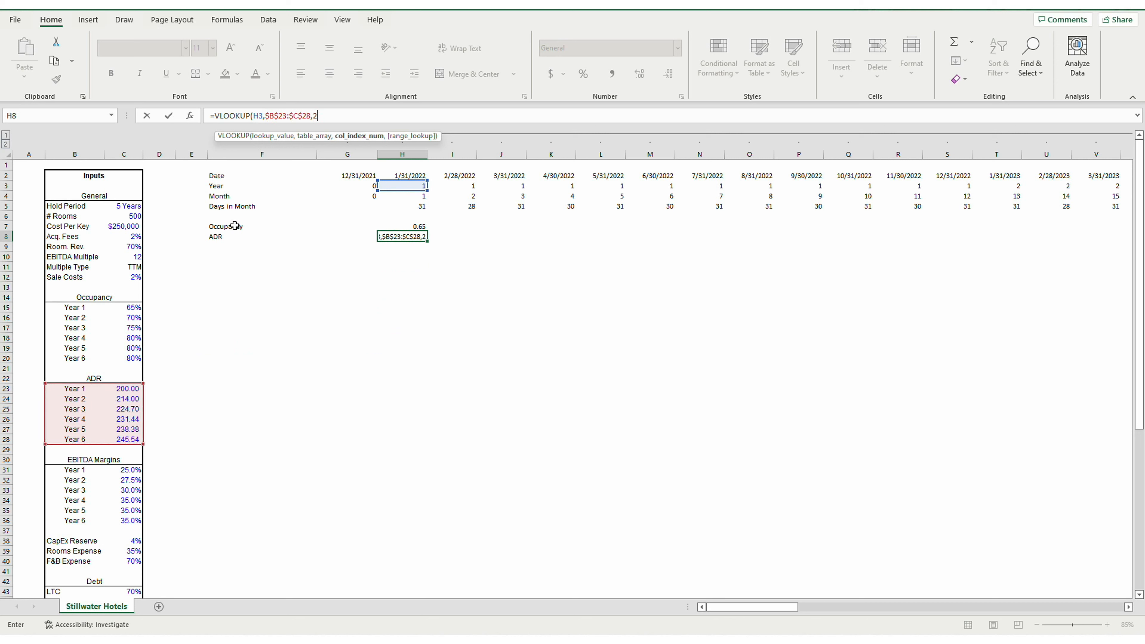
{"action": "key", "text": "Return"}
Step: Label F9 RevPAR and enter =H8*H7 in H9 to multiply ADR by occupancy
{"action": "key", "text": "Left"}
{"action": "key", "text": "Left"}
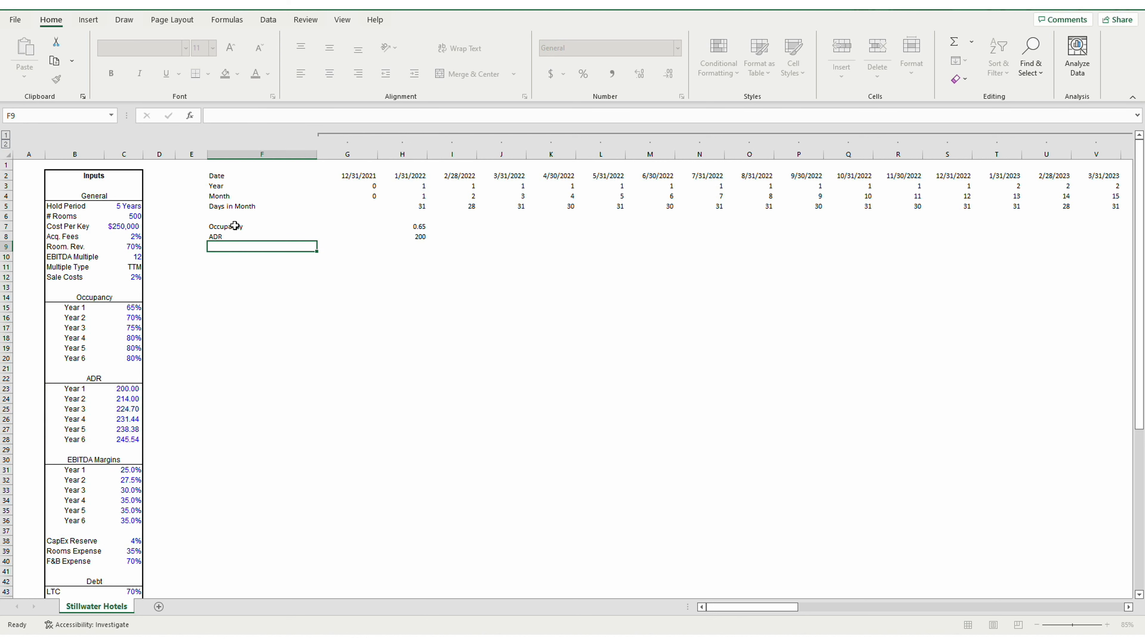
{"action": "type", "text": "RevPAR"}
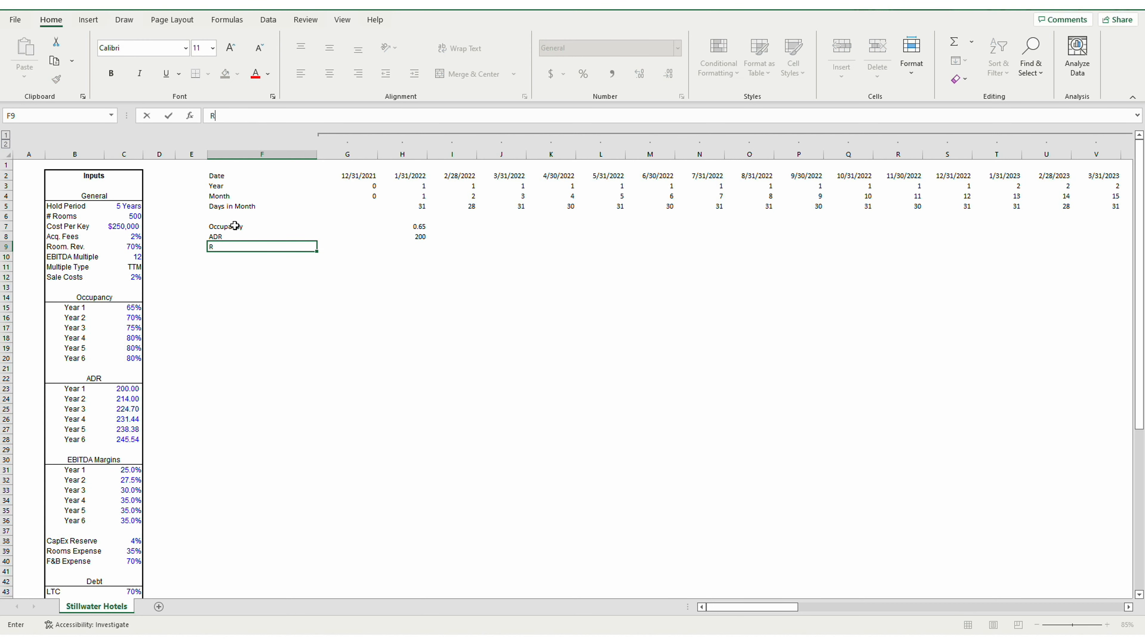
{"action": "key", "text": "Right"}
{"action": "key", "text": "Right"}
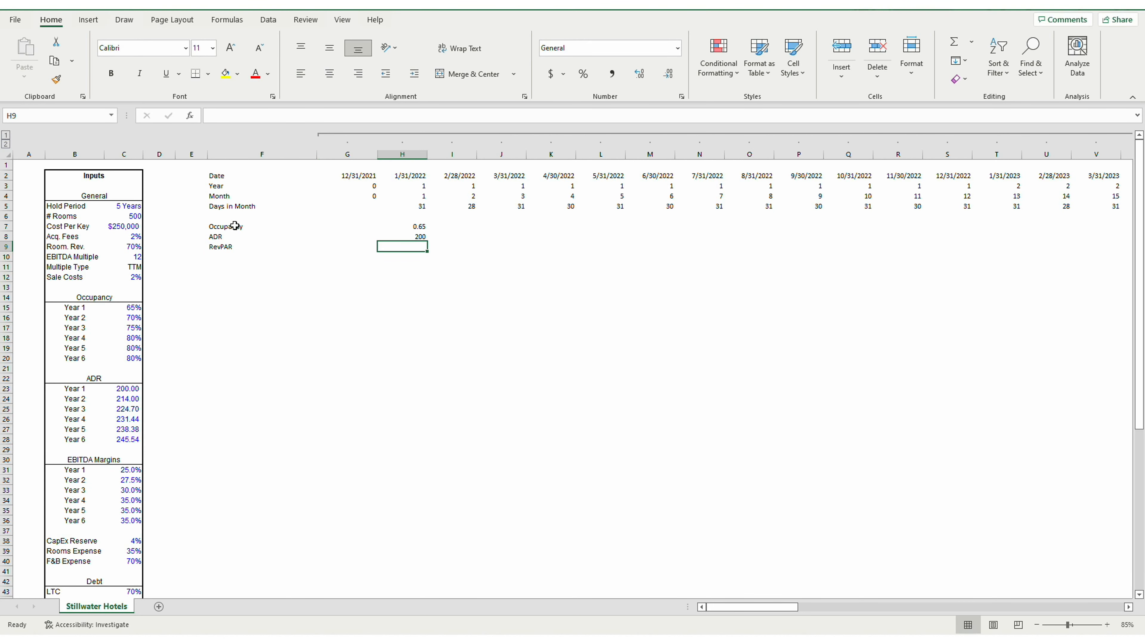
{"action": "type", "text": "="}
{"action": "key", "text": "Up"}
{"action": "type", "text": "*"}
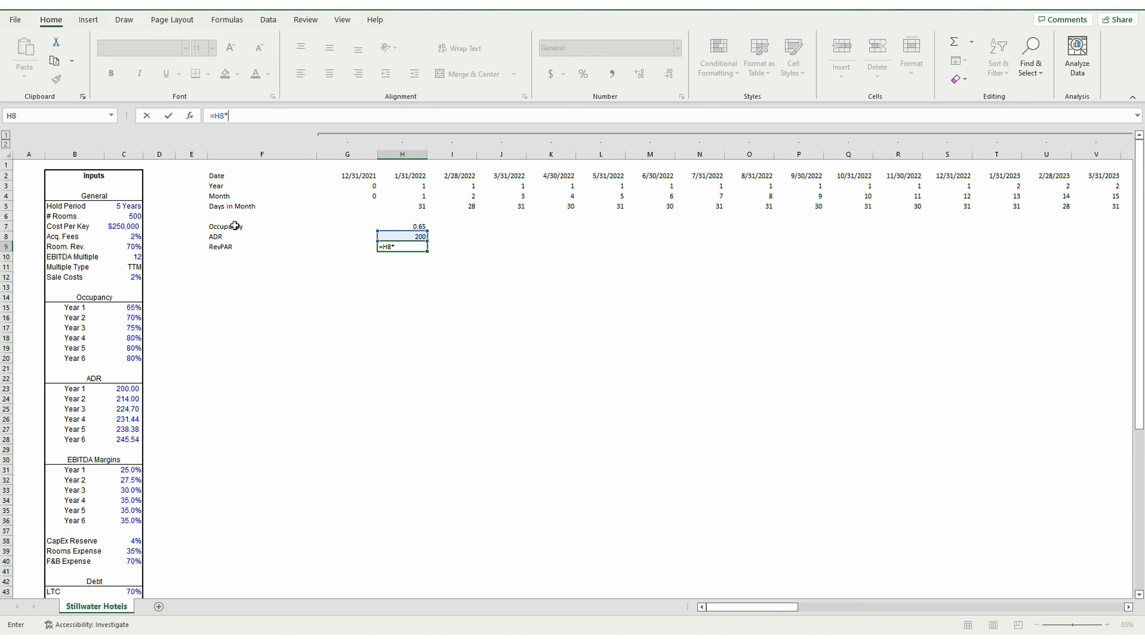
{"action": "key", "text": "Up"}
{"action": "key", "text": "Up"}
{"action": "key", "text": "Return"}
Step: Copy the Occupancy, ADR and RevPAR formulas in H7:H9 across through column CM
{"action": "key", "text": "Up"}
{"action": "key", "text": "Right"}
{"action": "key", "text": "Right"}
{"action": "key", "text": "shift+Up"}
{"action": "key", "text": "shift+Up"}
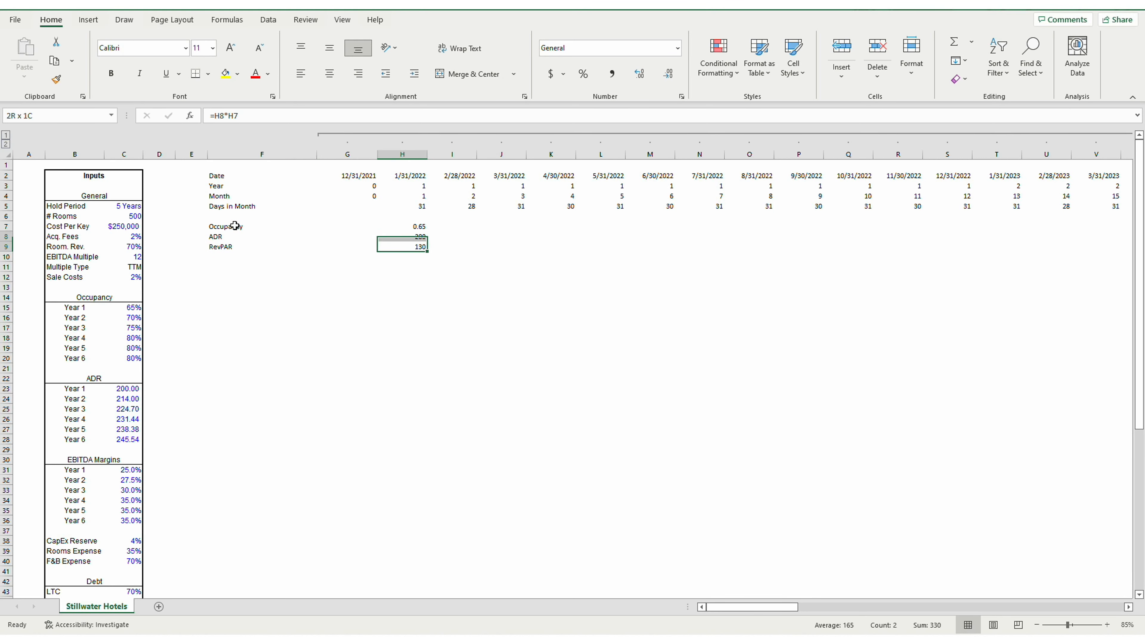
{"action": "key", "text": "ctrl+c"}
{"action": "key", "text": "ctrl+shift+Right"}
{"action": "key", "text": "shift+Left"}
{"action": "key", "text": "Return"}
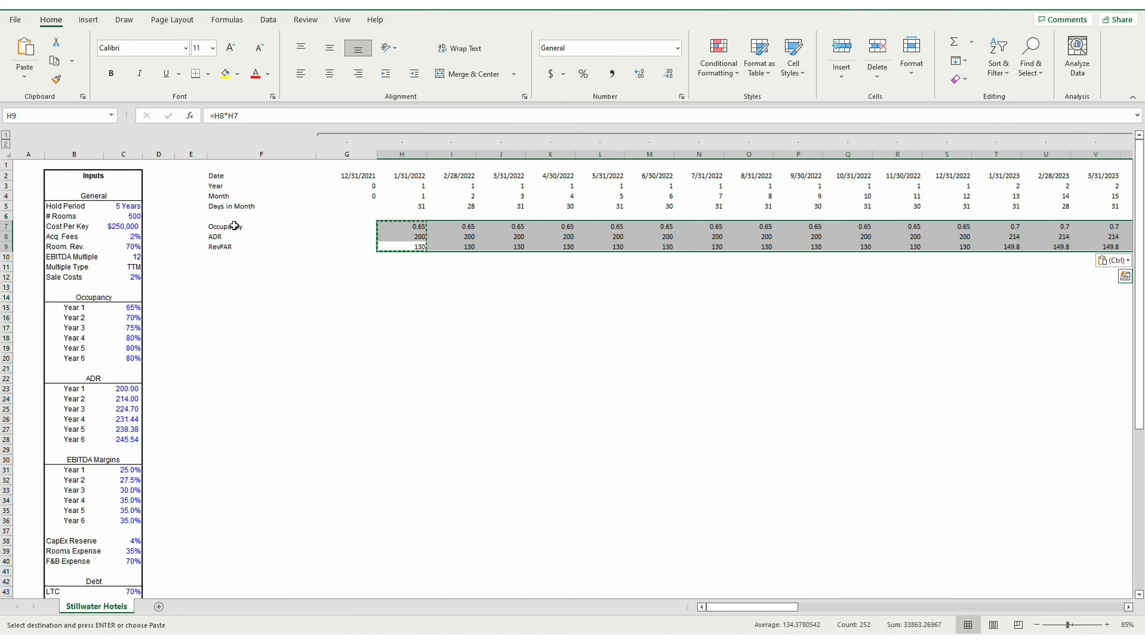
Step: Format the Occupancy values in H7:CM7 as percentages with one decimal place
{"action": "key", "text": "Down"}
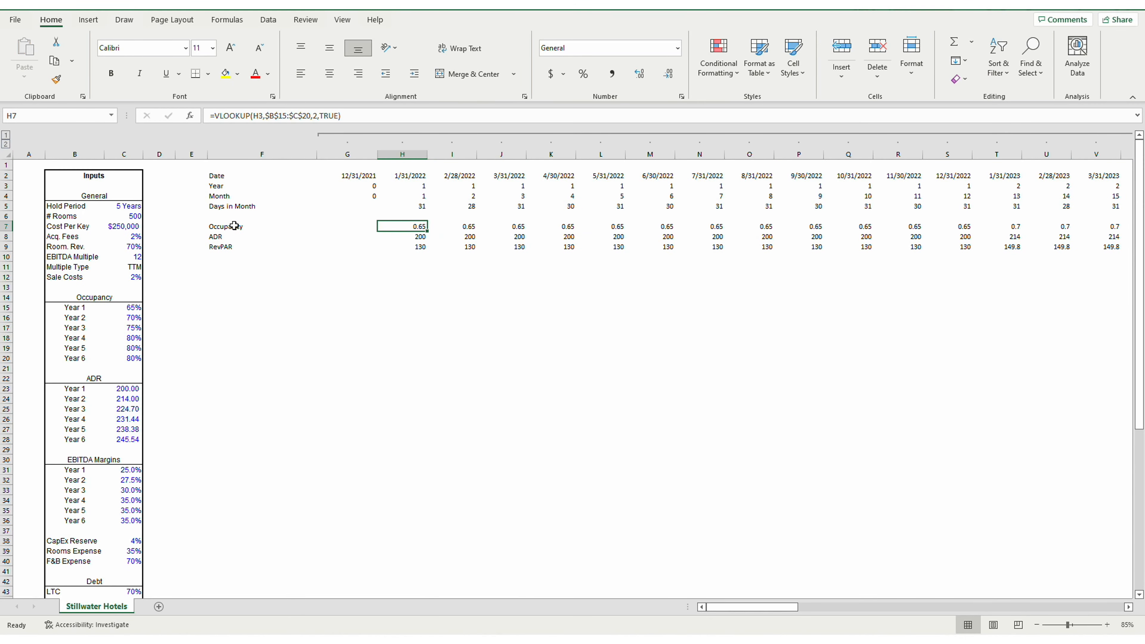
{"action": "key", "text": "ctrl+shift+Right"}
{"action": "key", "text": "alt"}
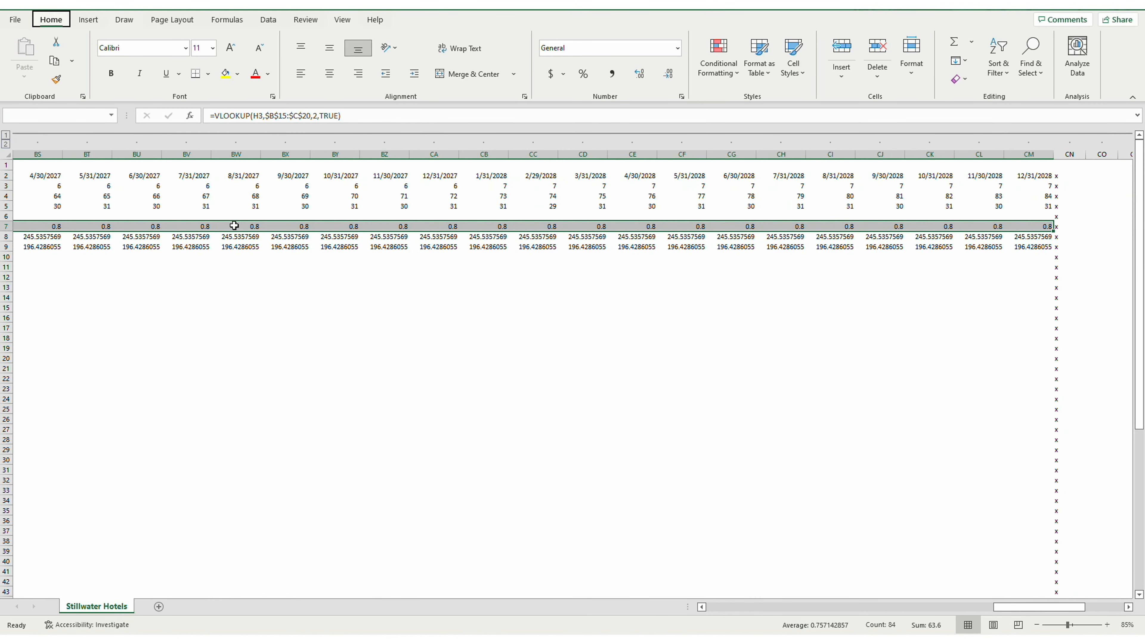
{"action": "key", "text": "p"}
{"action": "key", "text": "ctrl+BackSpace"}
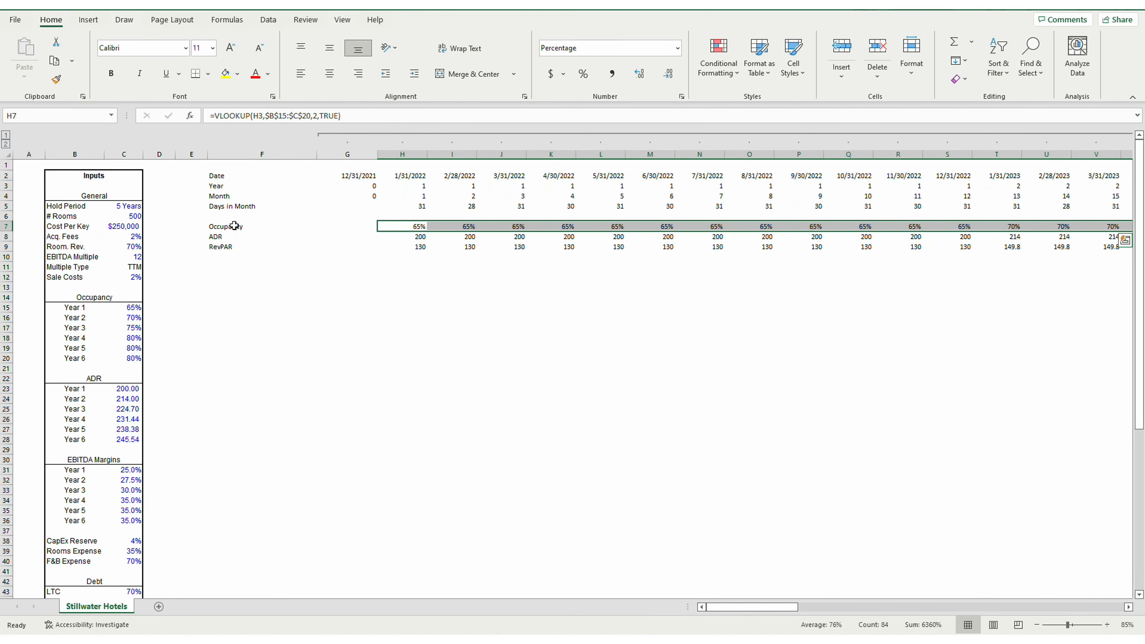
{"action": "key", "text": "alt"}
{"action": "key", "text": "h"}
{"action": "key", "text": "0"}
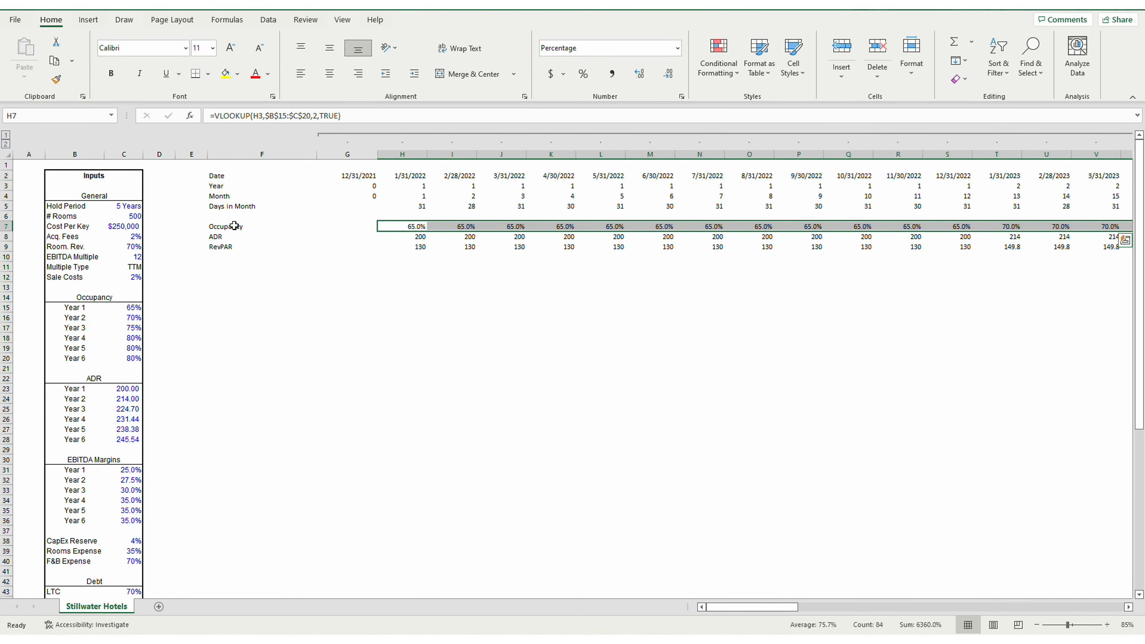
Step: Format the ADR and RevPAR values in H8:CM9 as US dollar accounting numbers with one decimal place
{"action": "key", "text": "Down"}
{"action": "key", "text": "ctrl+shift+Right"}
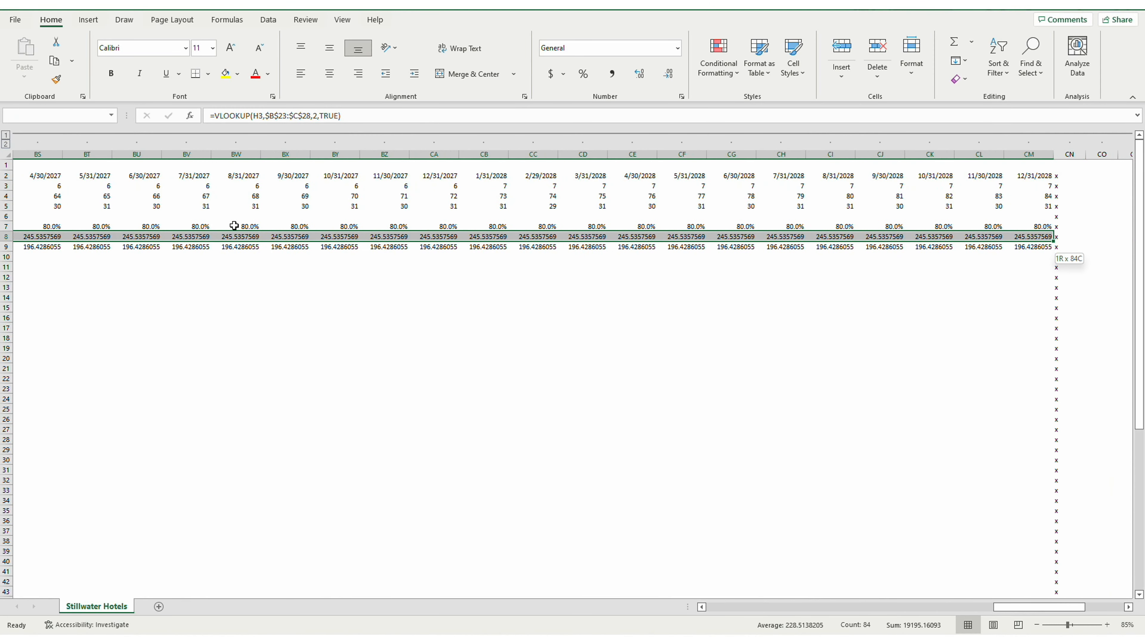
{"action": "key", "text": "shift+Down"}
{"action": "key", "text": "alt"}
{"action": "key", "text": "h"}
{"action": "key", "text": "a"}
{"action": "key", "text": "n"}
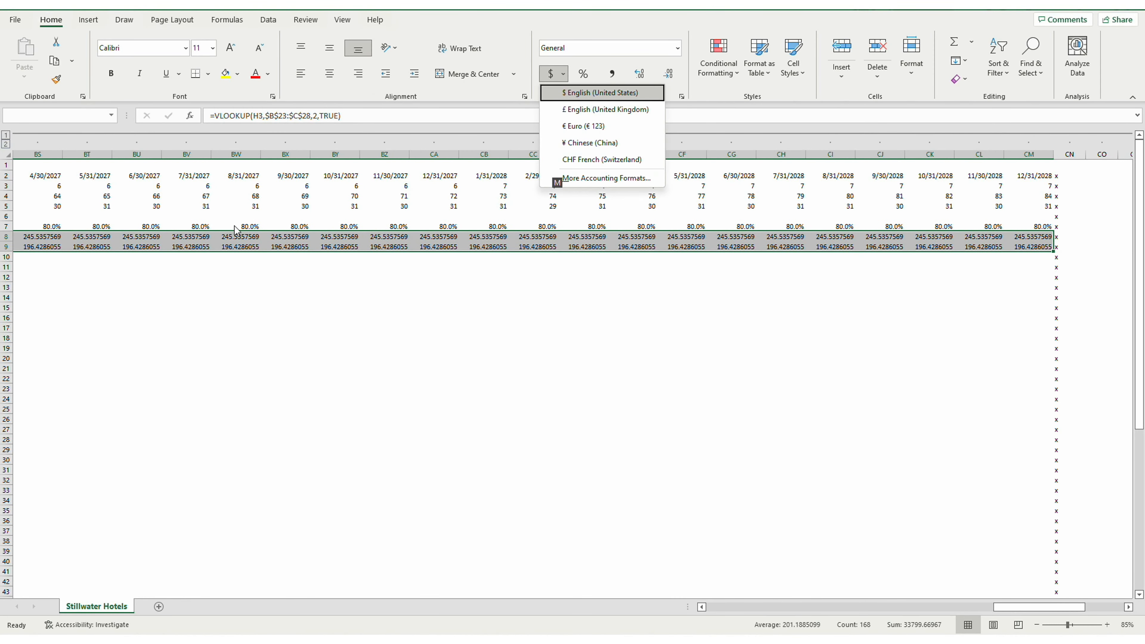
{"action": "key", "text": "Return"}
{"action": "key", "text": "ctrl+BackSpace"}
{"action": "key", "text": "alt"}
{"action": "key", "text": "h"}
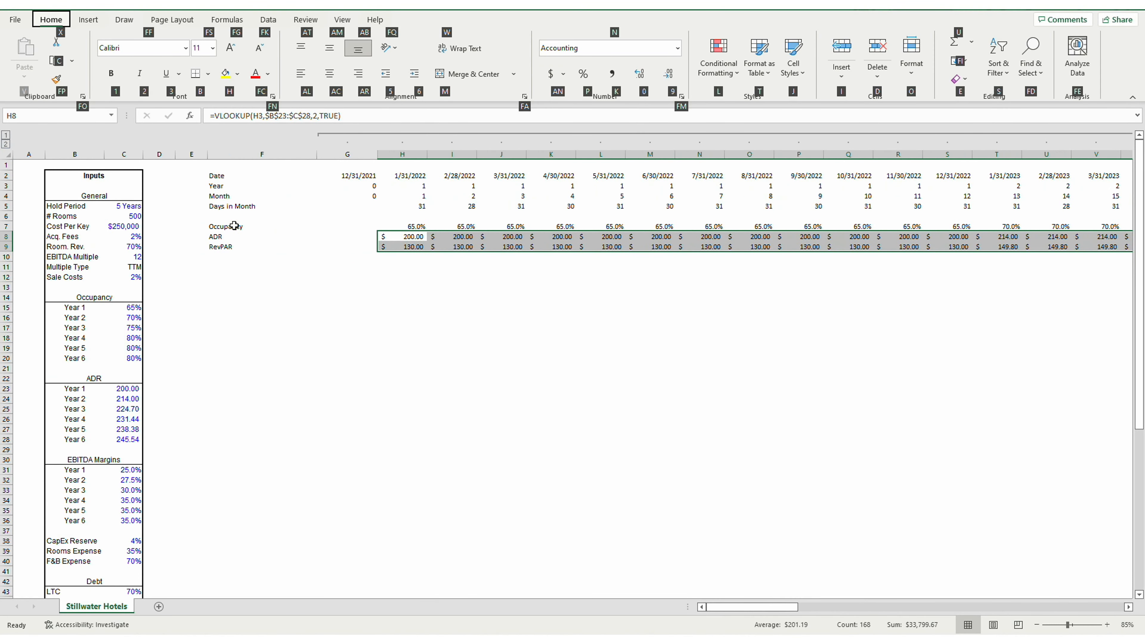
{"action": "key", "text": "9"}
Step: Enter the labels Operating Revenue, Rooms, F&B and Total Operating Revenue in F11:F14
{"action": "key", "text": "Down"}
{"action": "key", "text": "Left"}
{"action": "key", "text": "Left"}
{"action": "key", "text": "Left"}
{"action": "key", "text": "Right"}
{"action": "key", "text": "Down"}
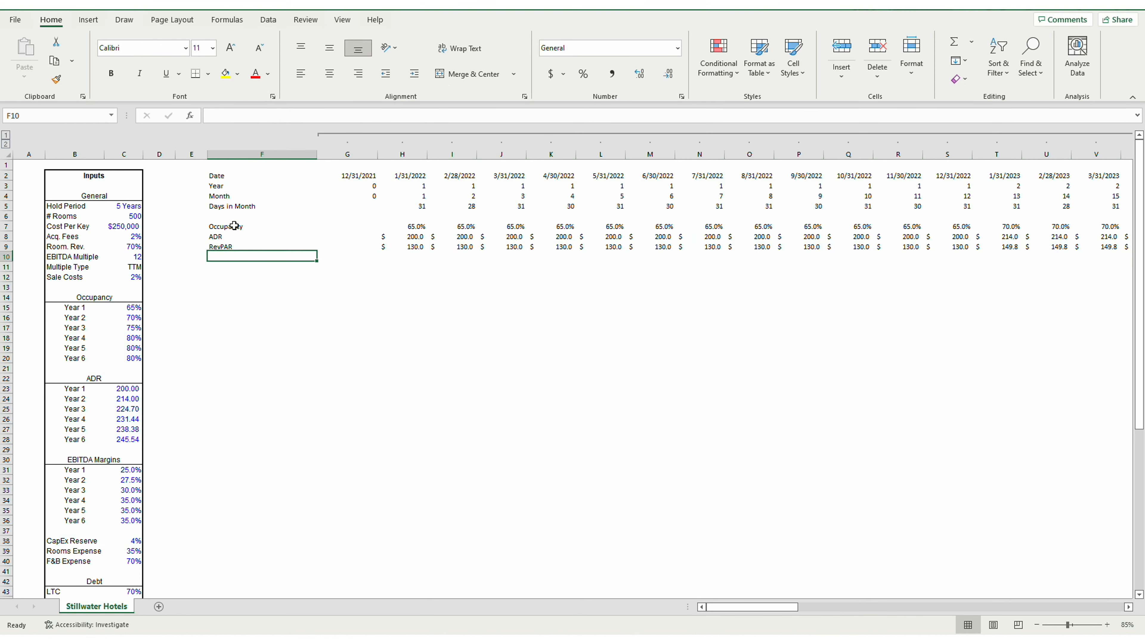
{"action": "key", "text": "Down"}
{"action": "type", "text": "Ope"}
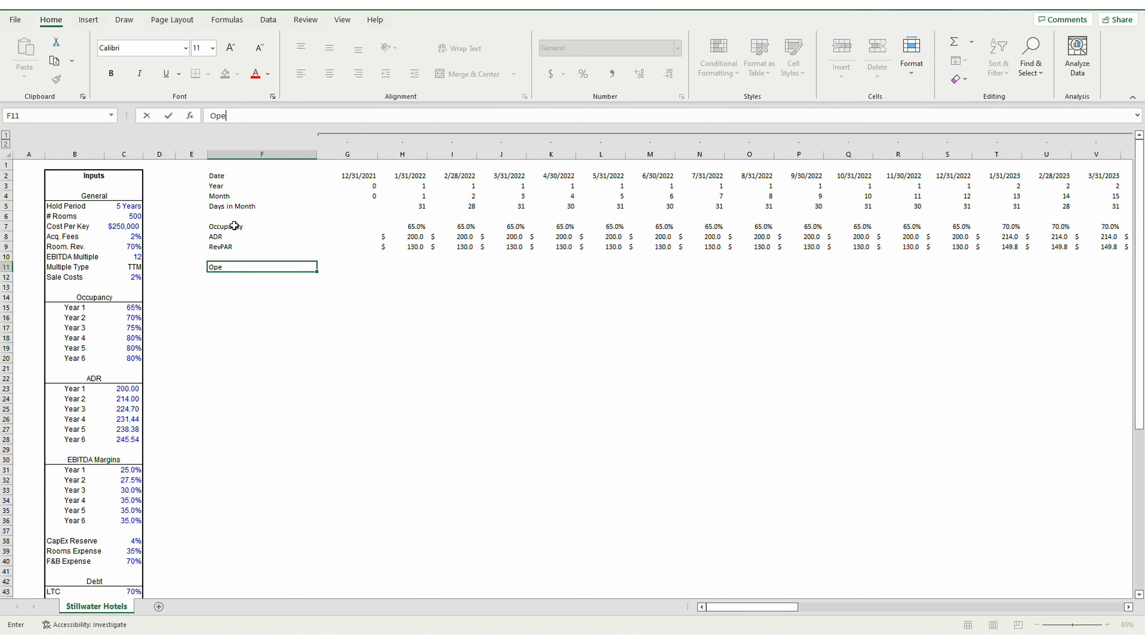
{"action": "type", "text": "rating Revenue"}
{"action": "key", "text": "Return"}
{"action": "type", "text": "Rooms"}
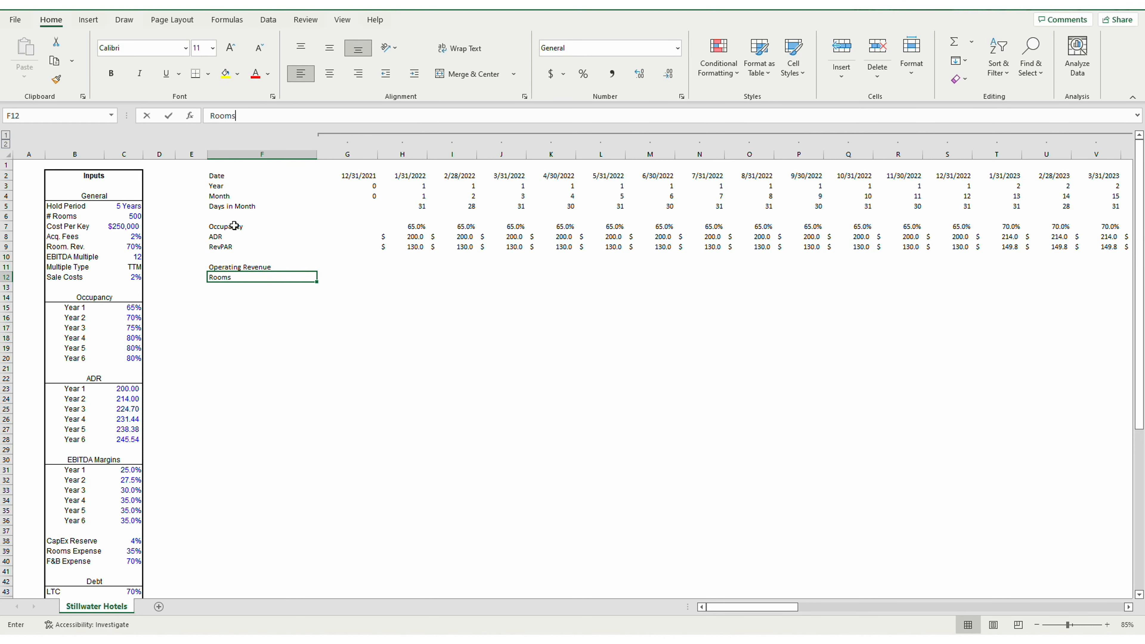
{"action": "key", "text": "Return"}
{"action": "type", "text": "F&B"}
{"action": "key", "text": "Return"}
{"action": "type", "text": "Total O"}
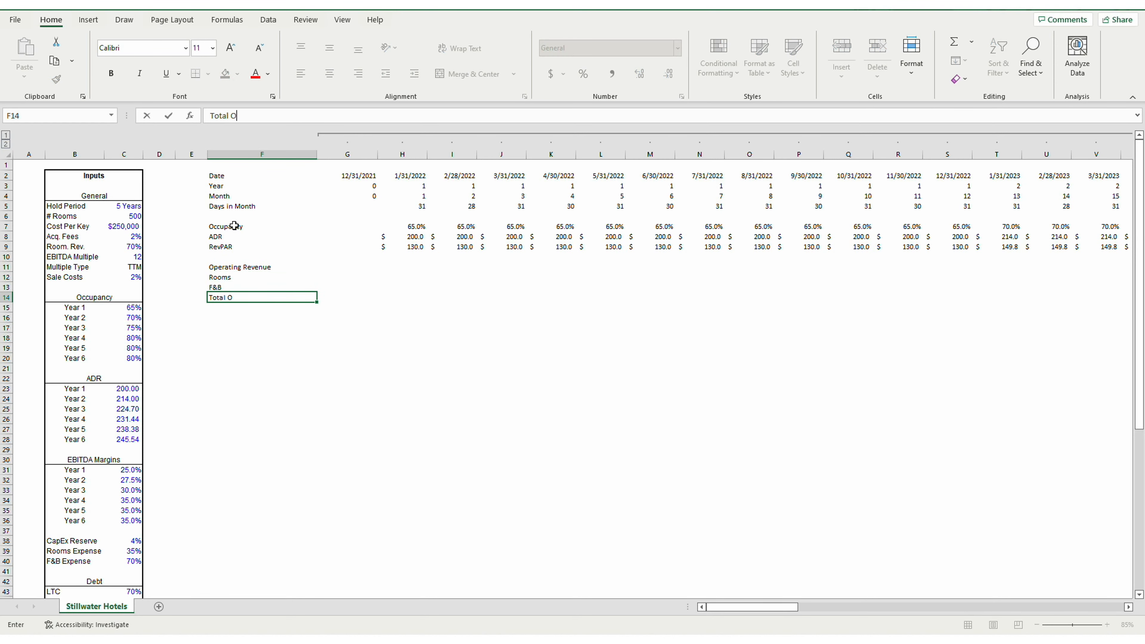
{"action": "type", "text": "perating Revenue"}
{"action": "key", "text": "Return"}
Step: Indent the Rooms and F&B labels in F12:F13 by two levels
{"action": "key", "text": "Up"}
{"action": "key", "text": "Up"}
{"action": "key", "text": "shift+Up"}
{"action": "key", "text": "alt+h"}
{"action": "key", "text": "6"}
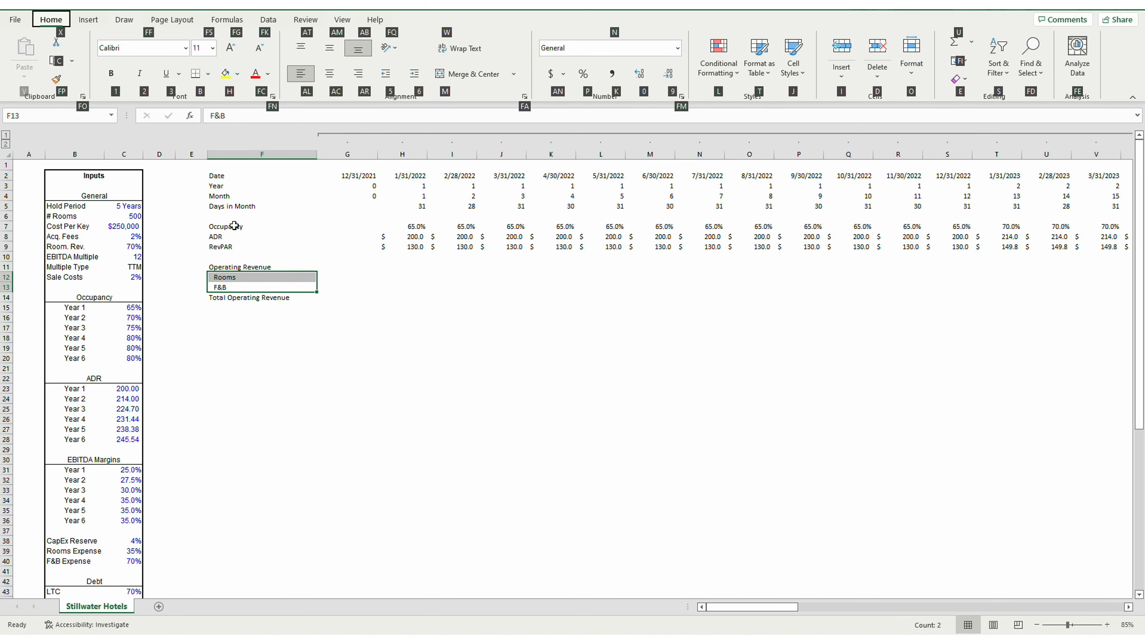
Step: Enter =H9*H5*$C$6*$C$9 in H12 to calculate Rooms revenue from RevPAR, days in month, room count and the room revenue share
{"action": "key", "text": "Right"}
{"action": "key", "text": "Right"}
{"action": "key", "text": "Up"}
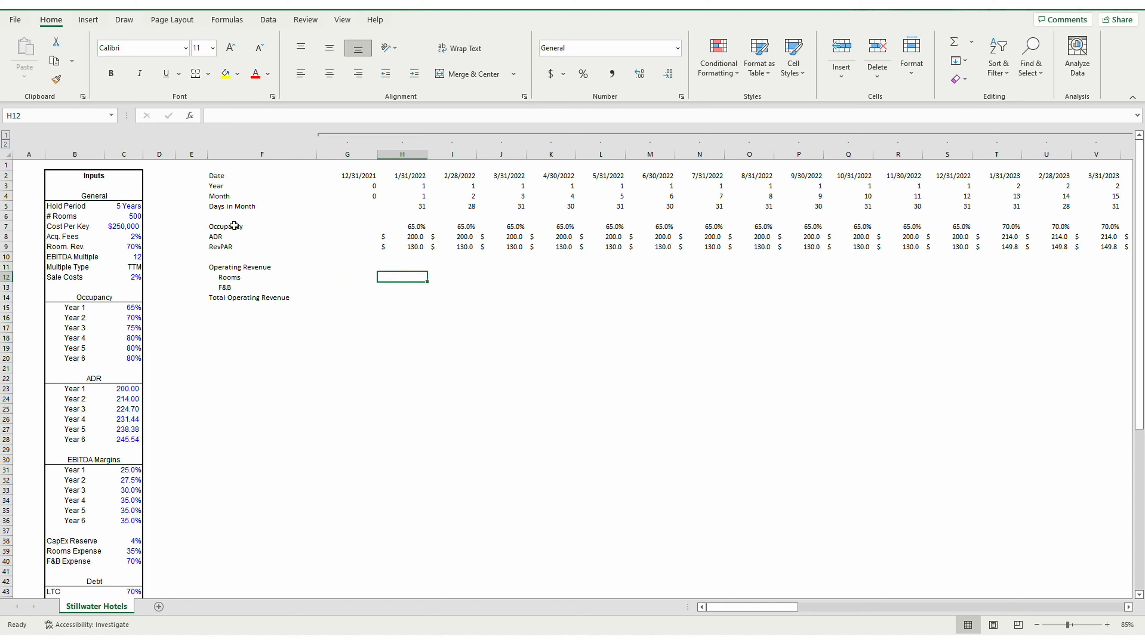
{"action": "type", "text": "="}
{"action": "key", "text": "Up"}
{"action": "key", "text": "Up"}
{"action": "key", "text": "Up"}
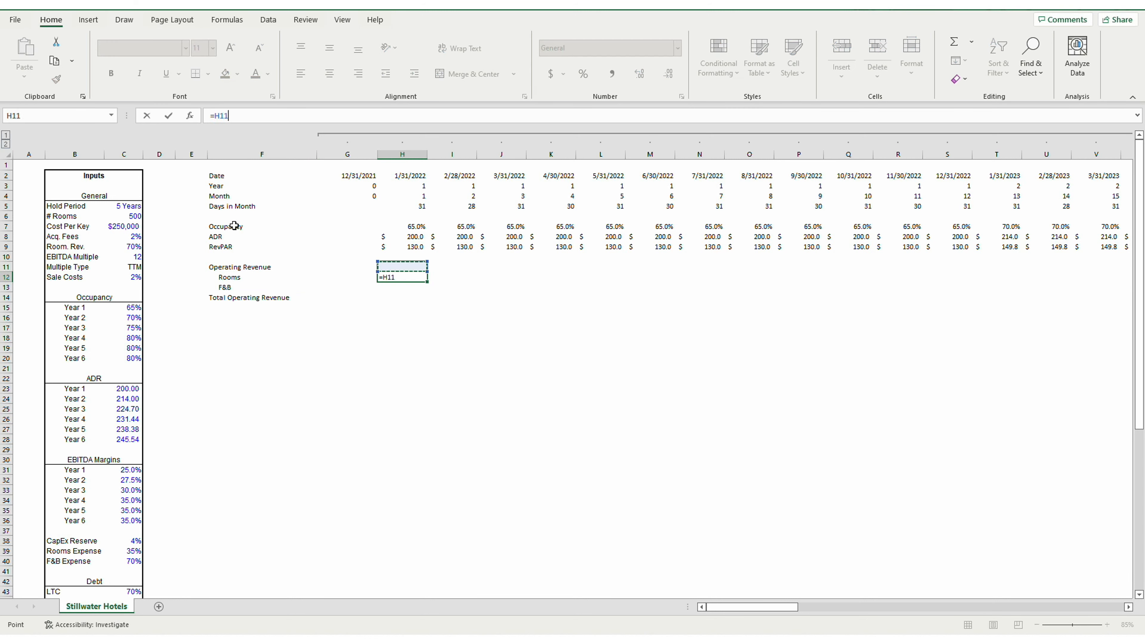
{"action": "type", "text": "*"}
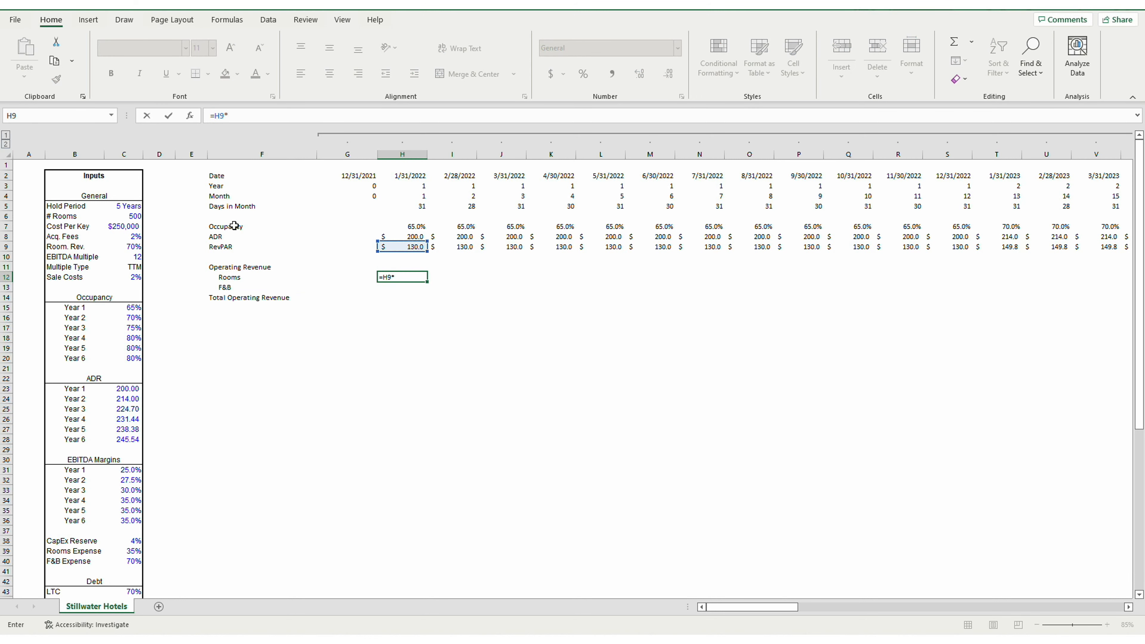
{"action": "key", "text": "Up"}
{"action": "key", "text": "Up"}
{"action": "key", "text": "Up"}
{"action": "key", "text": "Up"}
{"action": "key", "text": "Up"}
{"action": "key", "text": "Up"}
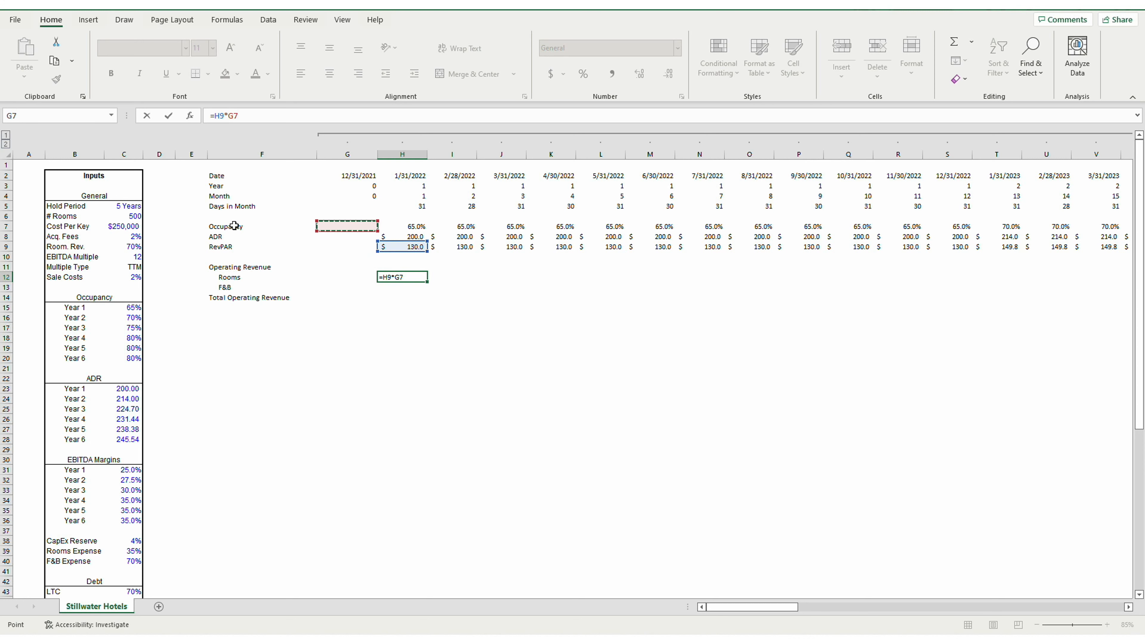
{"action": "key", "text": "Up"}
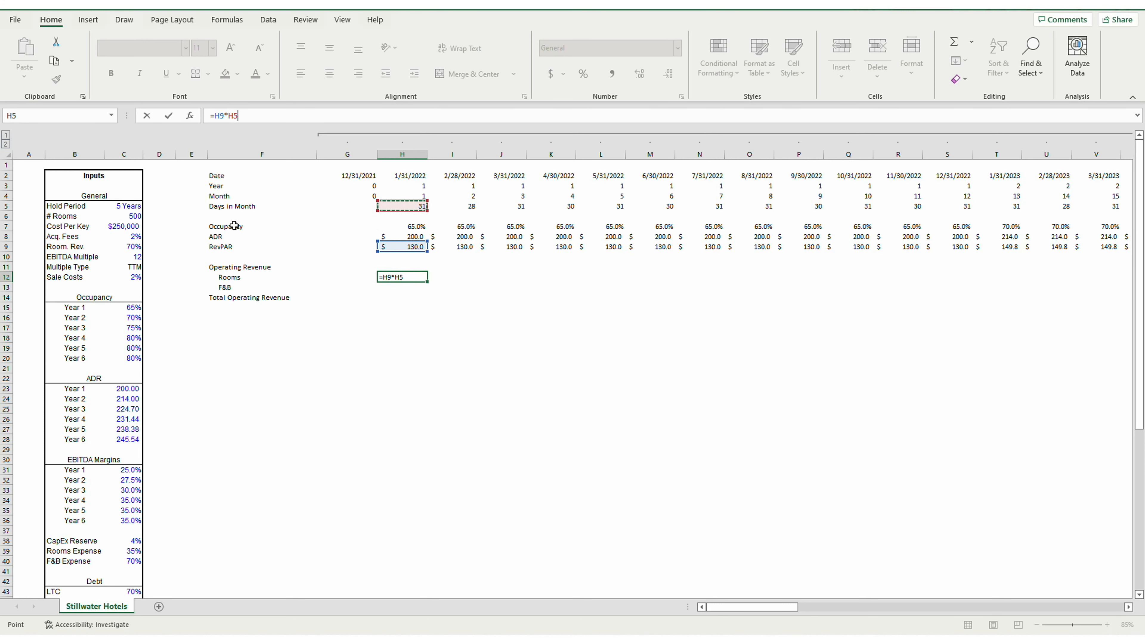
{"action": "type", "text": "*"}
{"action": "key", "text": "Left"}
{"action": "key", "text": "Left"}
{"action": "key", "text": "Left"}
{"action": "key", "text": "Left"}
{"action": "key", "text": "Left"}
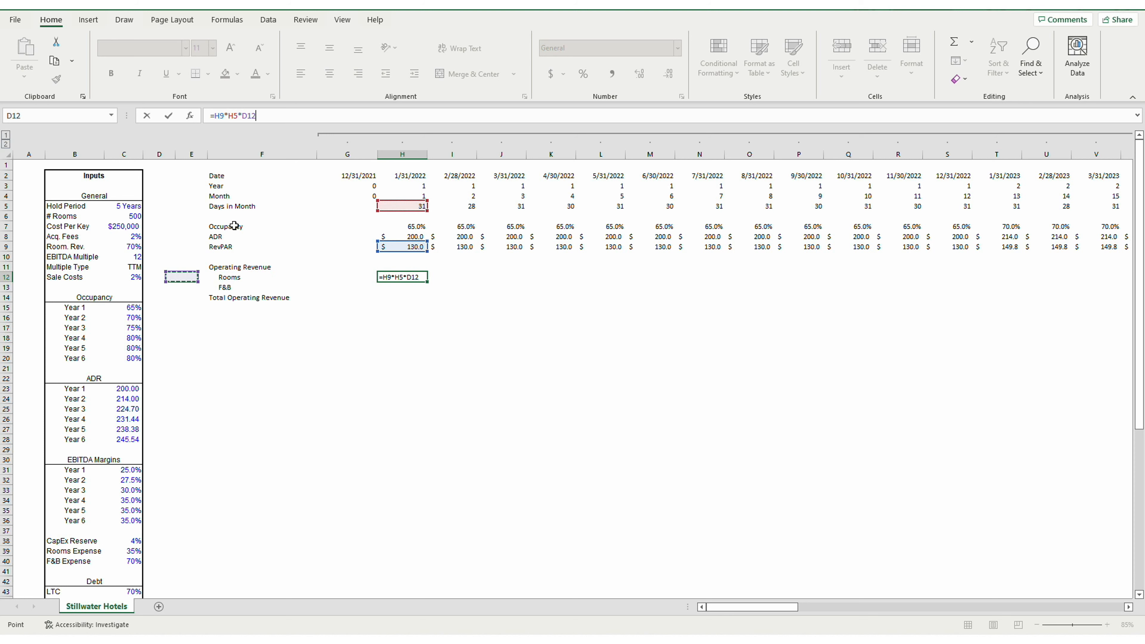
{"action": "key", "text": "Up"}
{"action": "key", "text": "Up"}
{"action": "key", "text": "Up"}
{"action": "key", "text": "Up"}
{"action": "key", "text": "Up"}
{"action": "key", "text": "Up"}
{"action": "key", "text": "F4"}
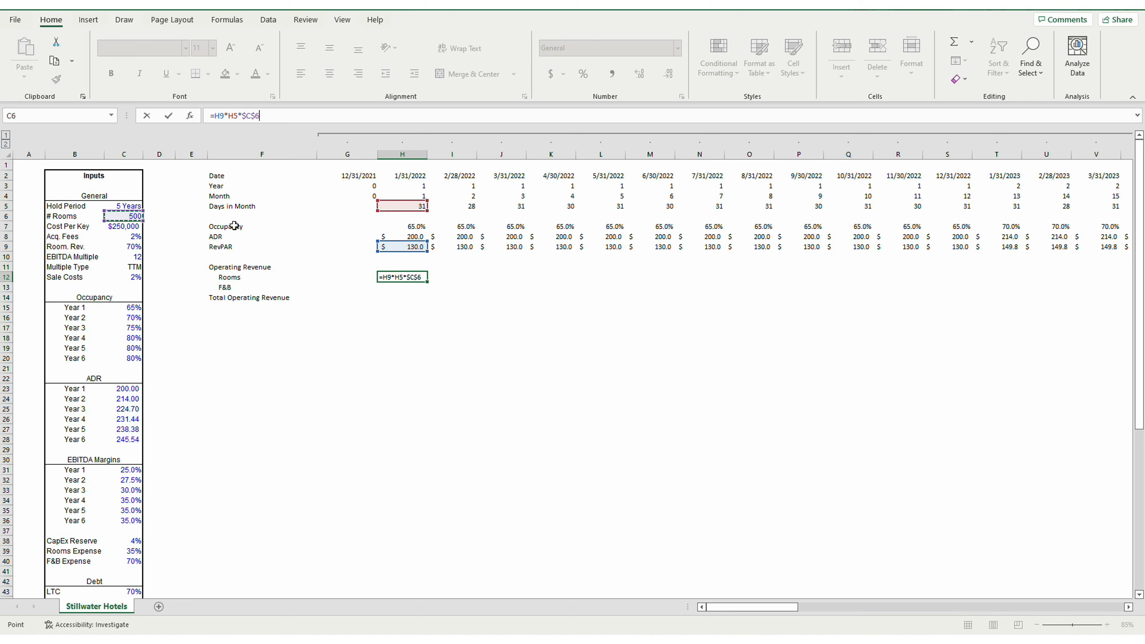
{"action": "type", "text": "*"}
{"action": "key", "text": "Left"}
{"action": "key", "text": "Left"}
{"action": "key", "text": "Left"}
{"action": "key", "text": "Left"}
{"action": "key", "text": "Left"}
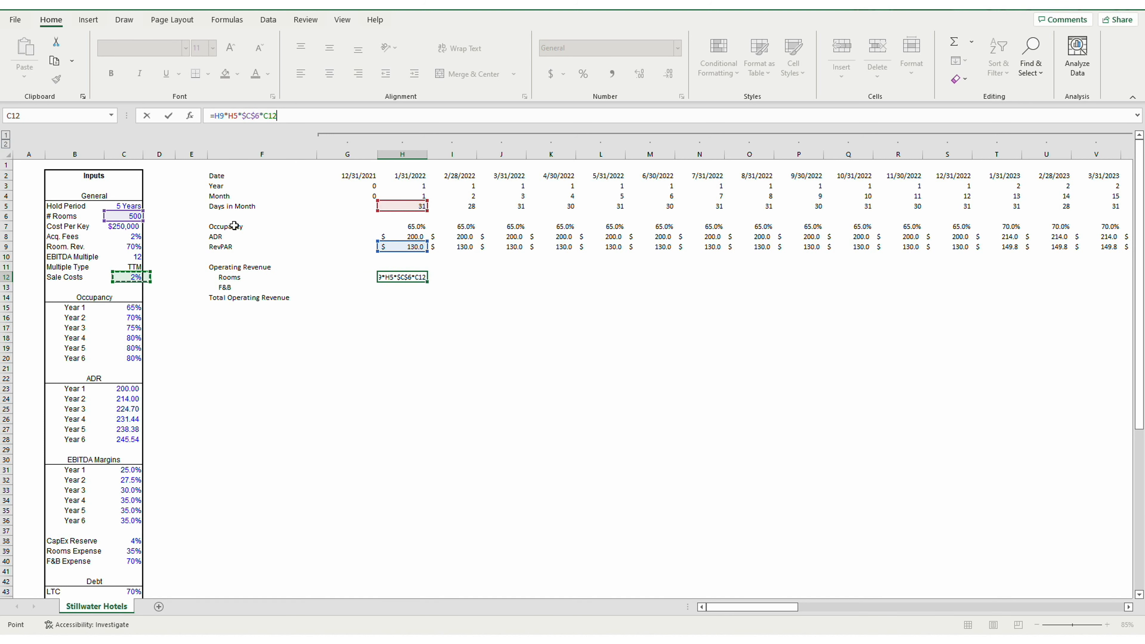
{"action": "key", "text": "Up"}
{"action": "key", "text": "Up"}
{"action": "key", "text": "Up"}
{"action": "key", "text": "F4"}
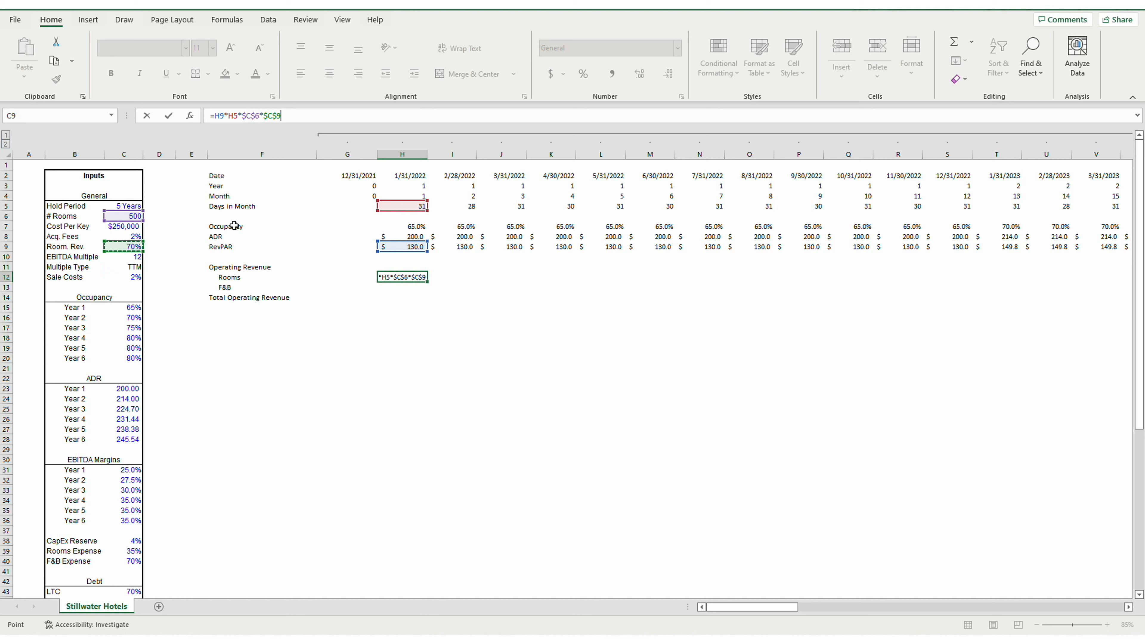
{"action": "key", "text": "Return"}
Step: Reuse the Rooms formula in H13 for F&B, changing it to =H9*H5*$C$6*(1-$C$9)
{"action": "key", "text": "Up"}
{"action": "key", "text": "F2"}
{"action": "key", "text": "ctrl+a"}
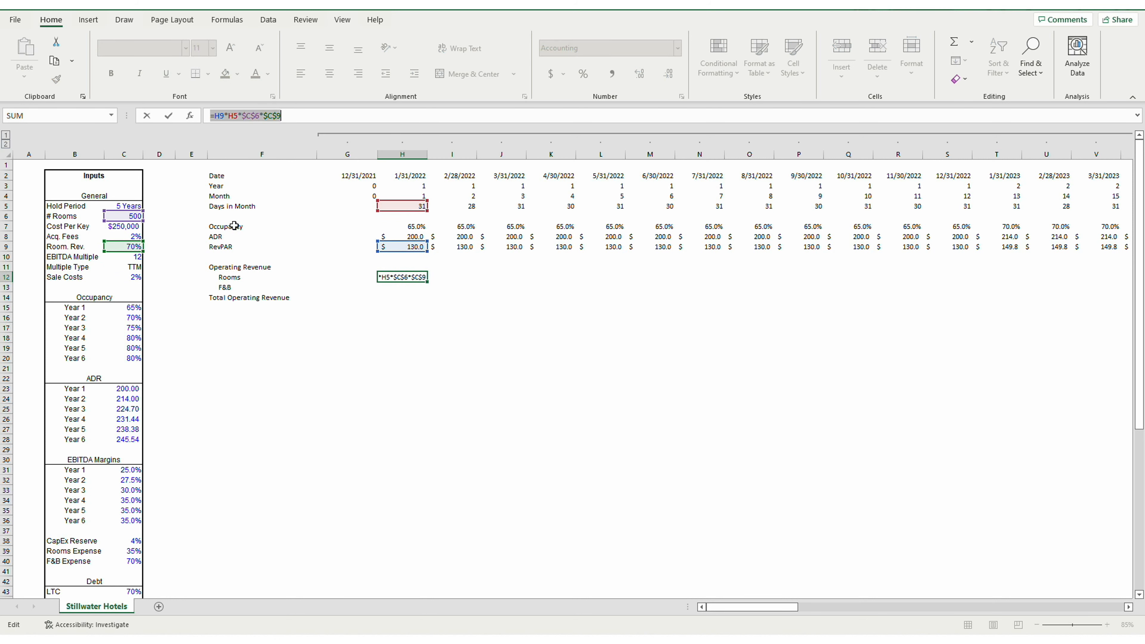
{"action": "key", "text": "ctrl+c"}
{"action": "key", "text": "Return"}
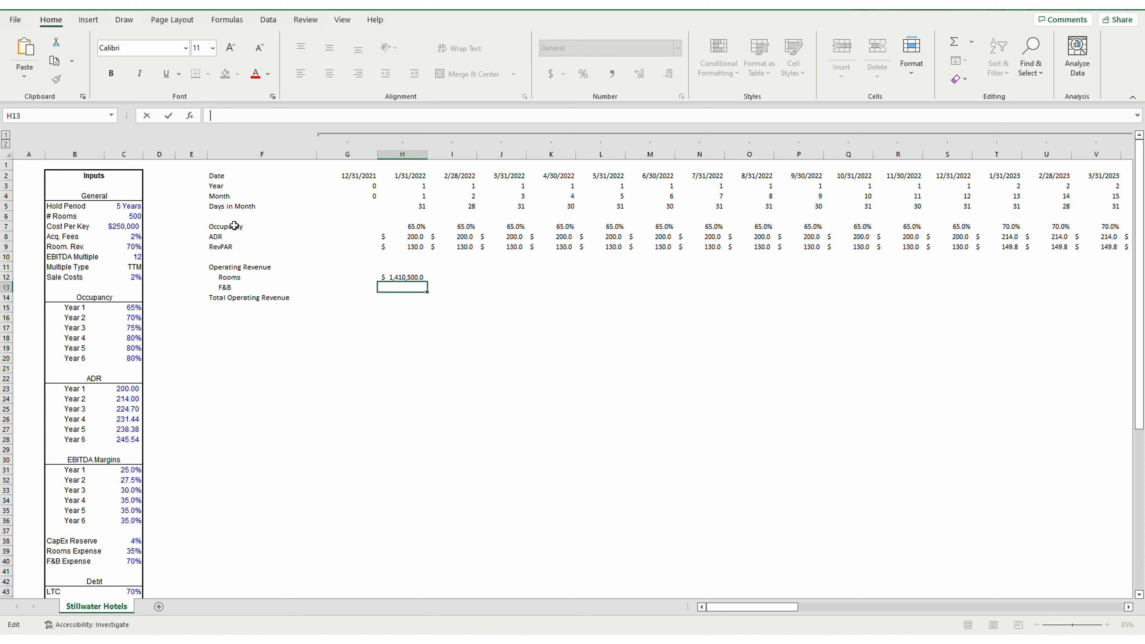
{"action": "key", "text": "F2"}
{"action": "key", "text": "ctrl+v"}
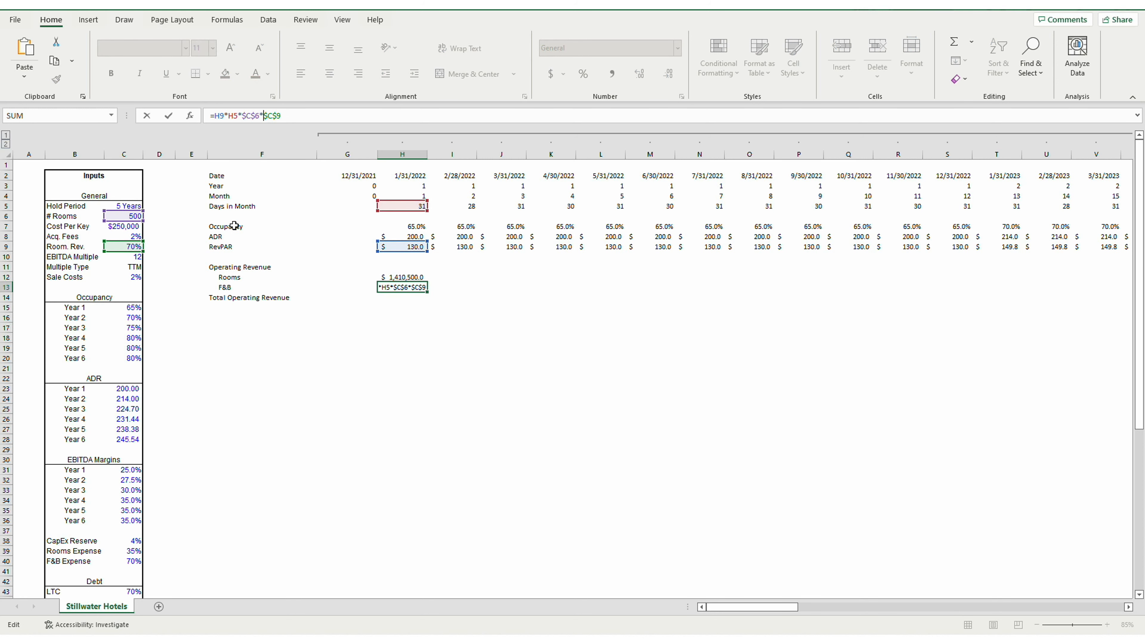
{"action": "key", "text": "Left"}
{"action": "key", "text": "Left"}
{"action": "key", "text": "Left"}
{"action": "key", "text": "Left"}
{"action": "type", "text": "(1-)"}
{"action": "key", "text": "Return"}
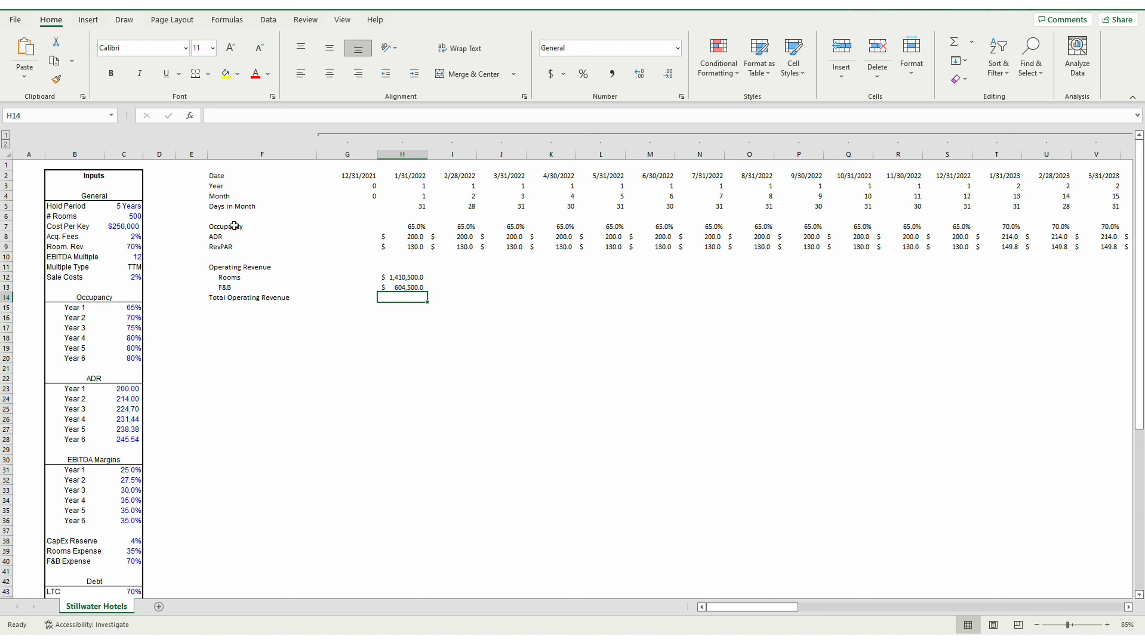
Step: Enter =SUM(H12:H13) in H14 to calculate Total Operating Revenue
{"action": "type", "text": "=SUM("}
{"action": "key", "text": "Up"}
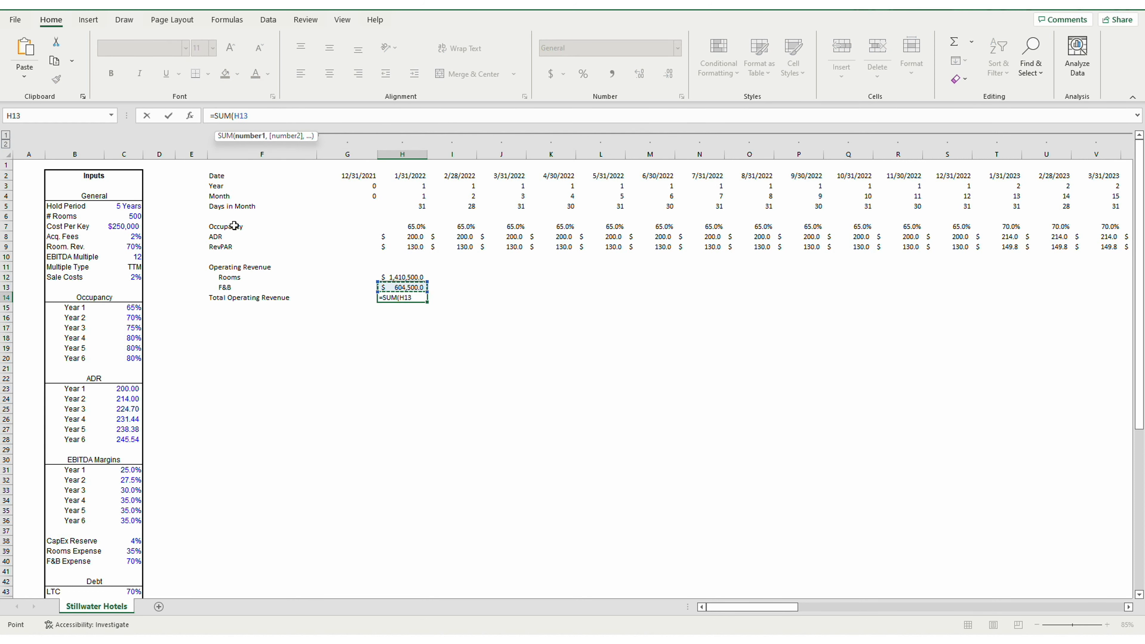
{"action": "key", "text": "shift+Up"}
{"action": "type", "text": ")"}
{"action": "key", "text": "ctrl+Return"}
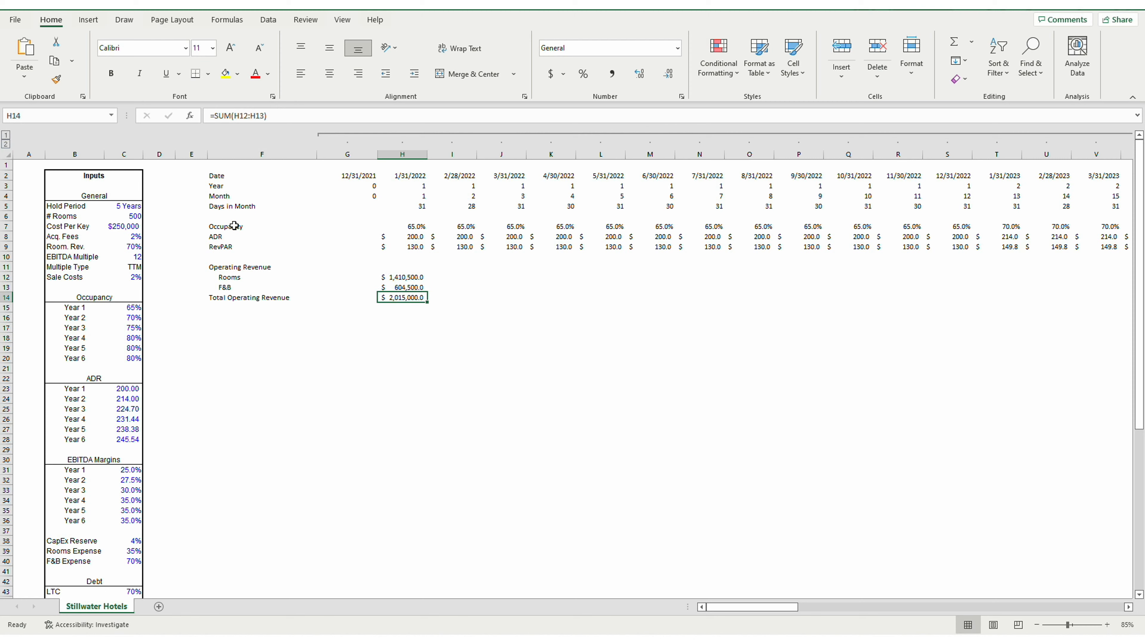
Step: Copy the Rooms, F&B and Total Operating Revenue formulas in H12:H14 across through column CM
{"action": "key", "text": "shift+Up"}
{"action": "key", "text": "shift+Up"}
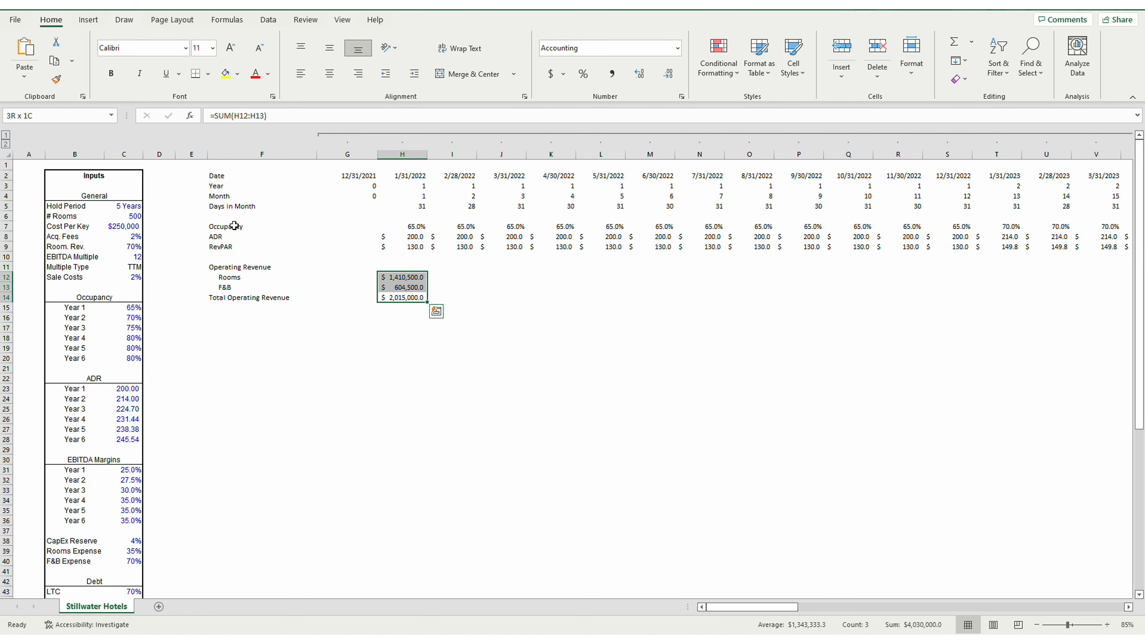
{"action": "key", "text": "ctrl+shift+Right"}
{"action": "key", "text": "ctrl+r"}
{"action": "key", "text": "ctrl+BackSpace"}
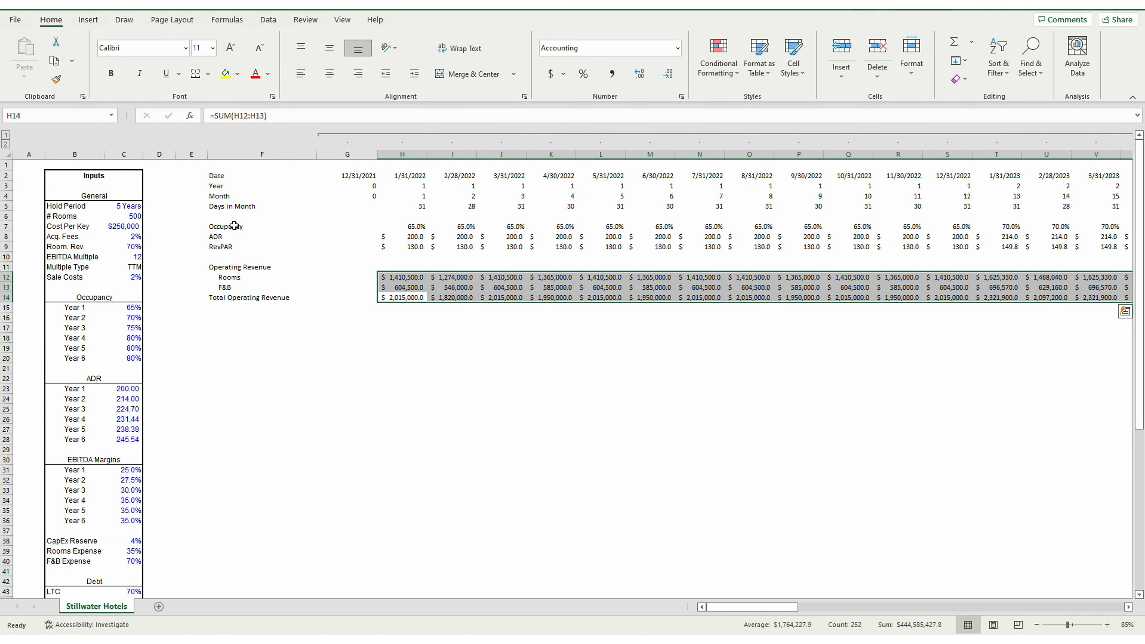
Step: Format the cells from H12 across through column CM and down the sheet in comma style with no decimal places
{"action": "key", "text": "shift+Down"}
{"action": "key", "text": "Up"}
{"action": "key", "text": "Up"}
{"action": "key", "text": "ctrl+shift+Right"}
{"action": "key", "text": "ctrl+shift+Down"}
{"action": "key", "text": "ctrl+shift+Down"}
{"action": "key", "text": "ctrl+BackSpace"}
{"action": "key", "text": "alt+h"}
{"action": "key", "text": "k"}
{"action": "key", "text": "alt+h"}
{"action": "key", "text": "9"}
{"action": "key", "text": "alt+h"}
{"action": "key", "text": "9"}
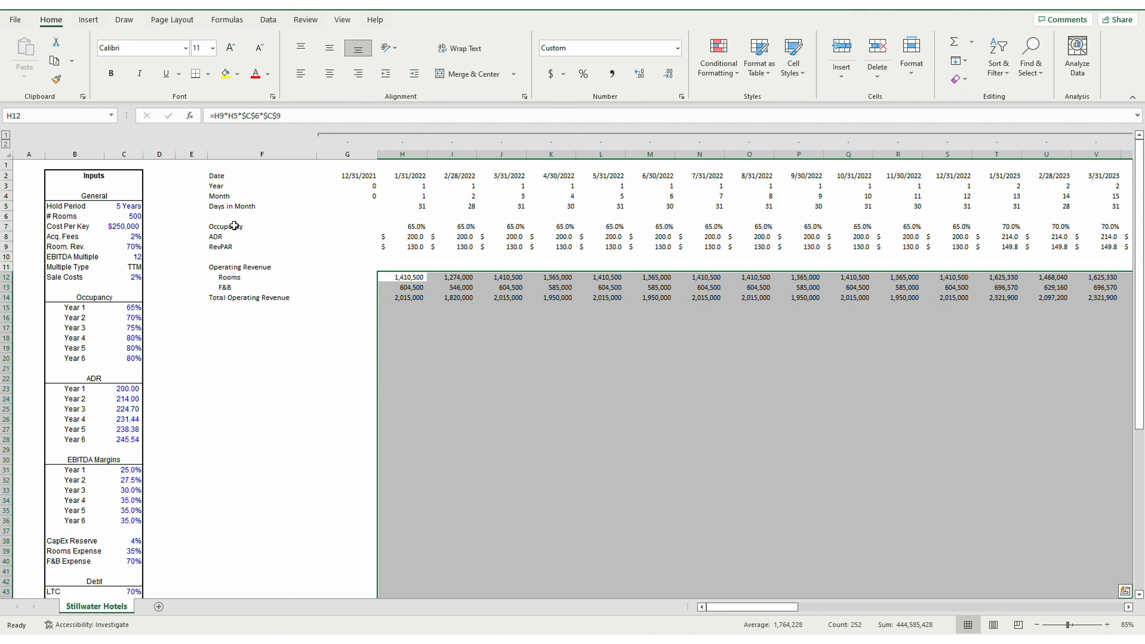
{"action": "key", "text": "Up"}
{"action": "key", "text": "Down"}
{"action": "key", "text": "Down"}
{"action": "key", "text": "Down"}
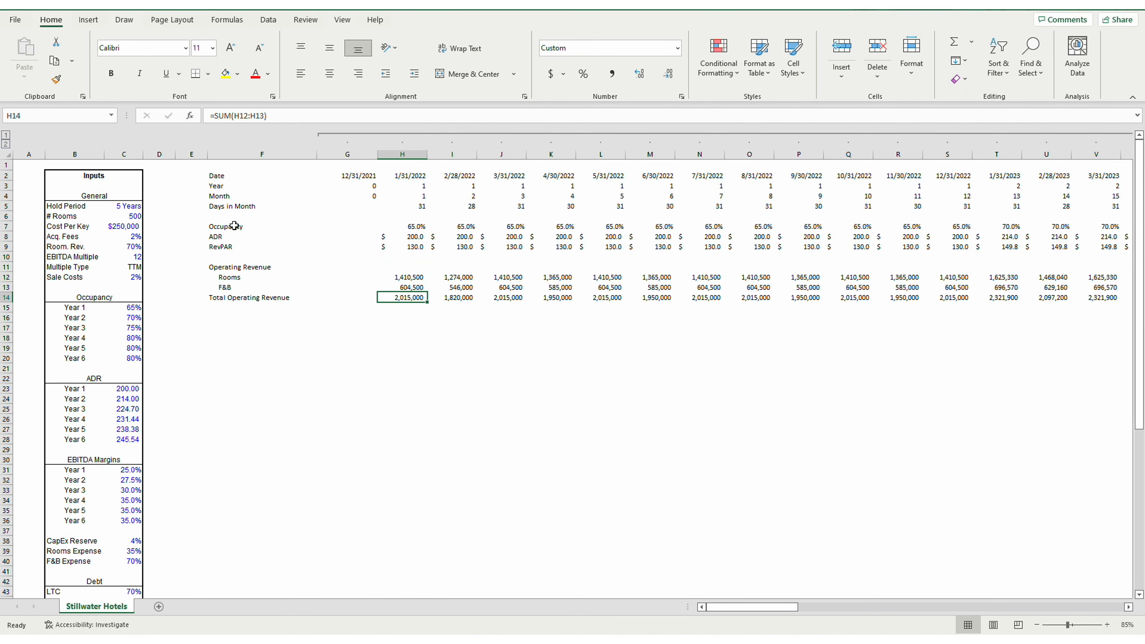
{"action": "key", "text": "ctrl+Left"}
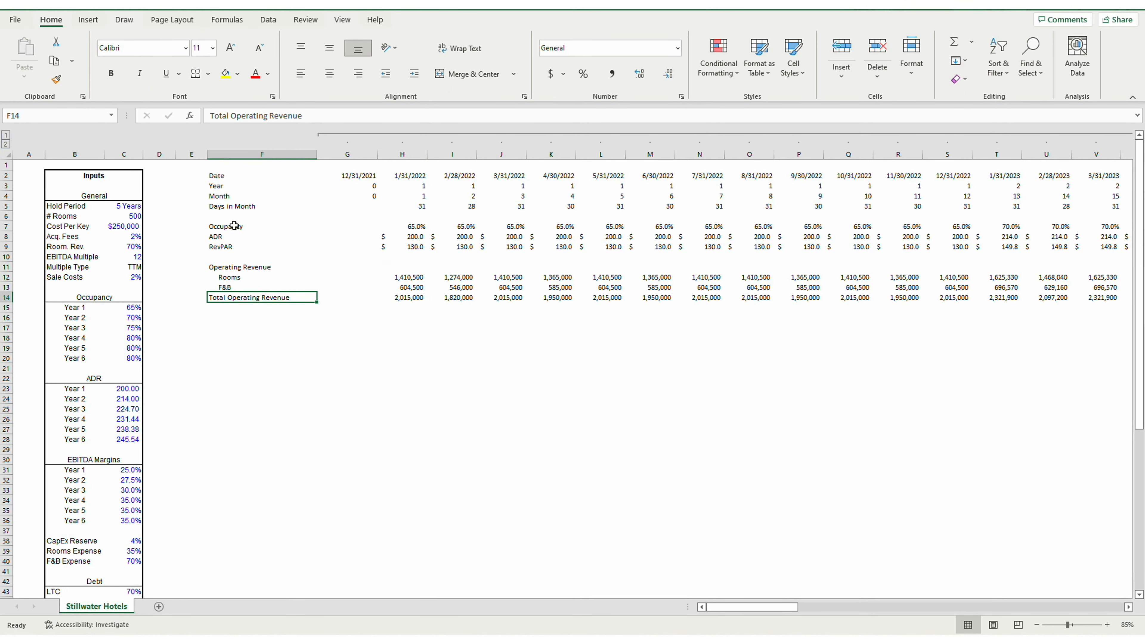